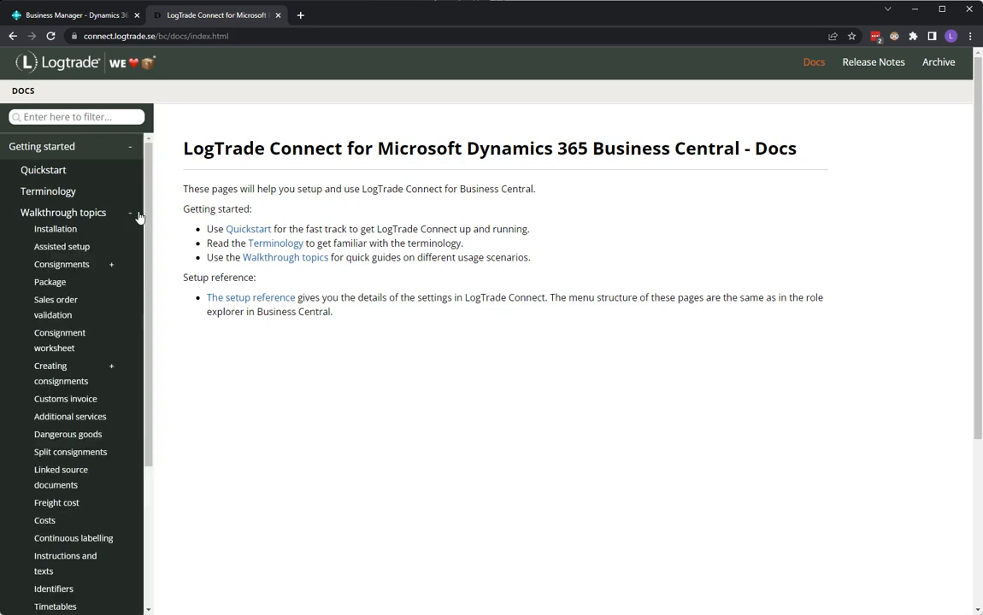
- Open the Costs walkthrough topic in the documentation and read the three ways consignment costs can be created
left_click(47, 528)
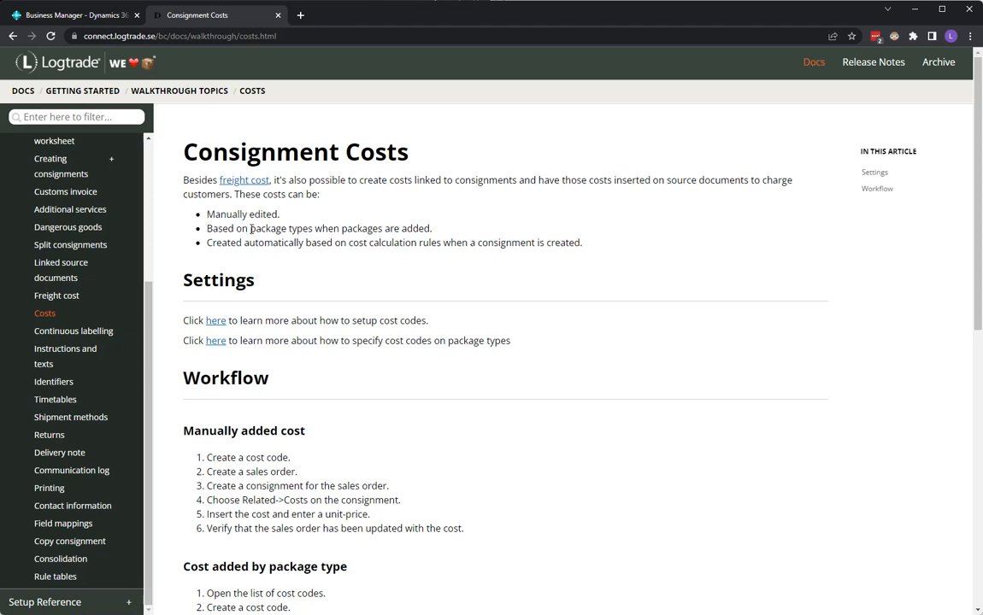
left_click_drag(249, 229, 313, 231)
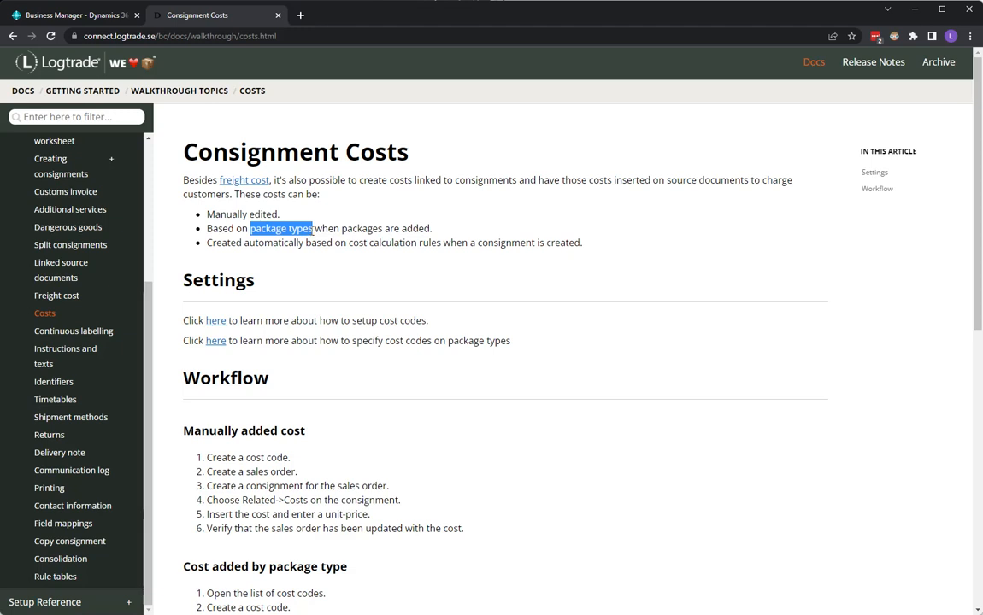
left_click(246, 243)
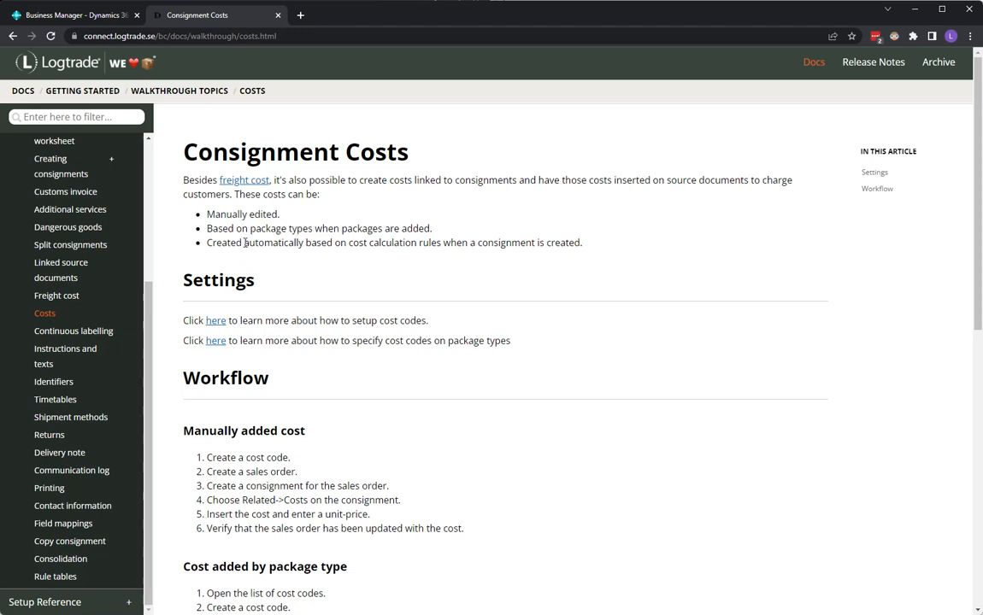
left_click_drag(245, 242, 584, 245)
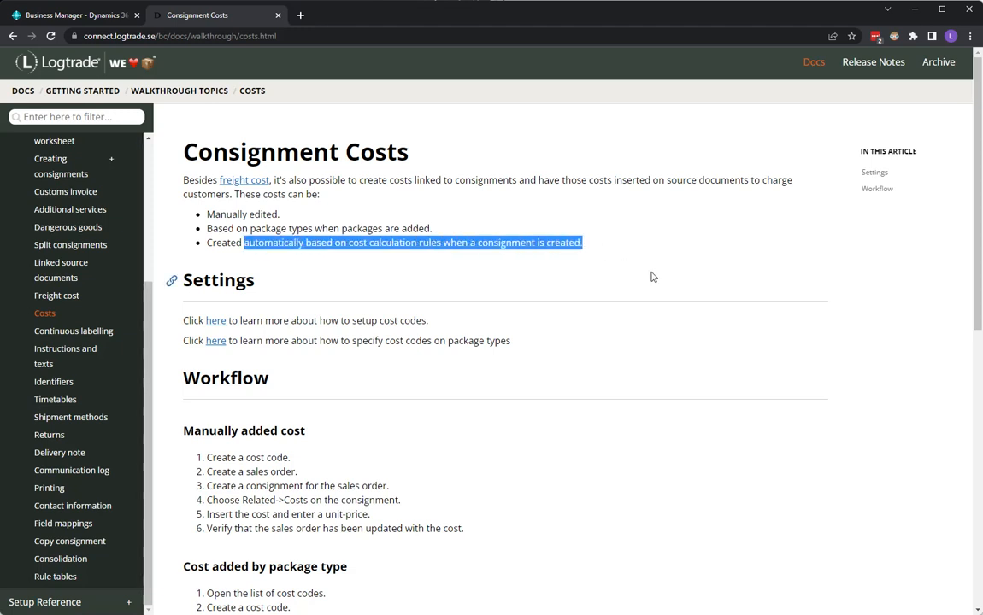
left_click(677, 255)
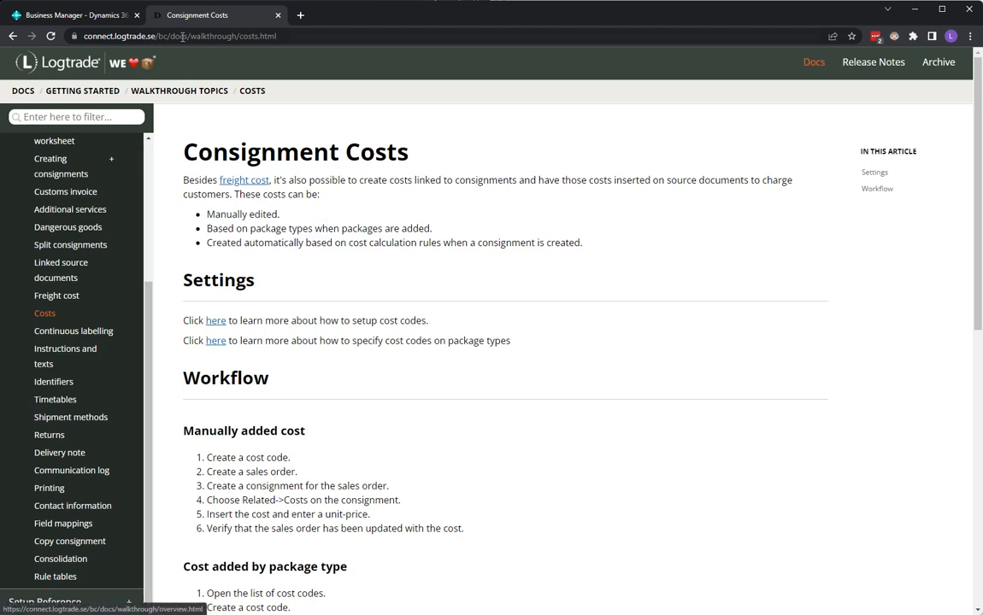
- Switch to Business Central, search for "cost cod" and open the Cost Codes page
left_click(81, 16)
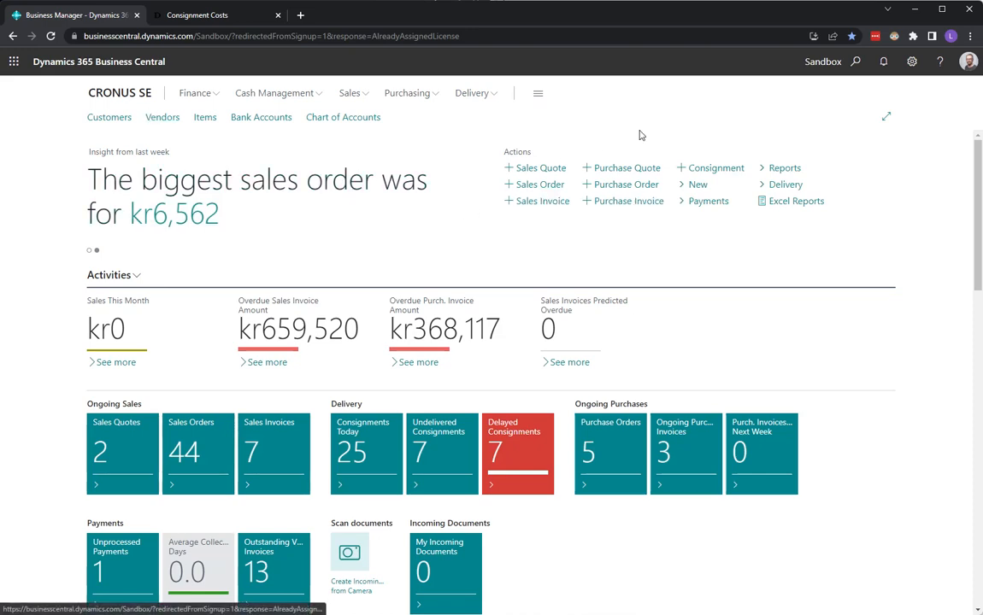
left_click(856, 63)
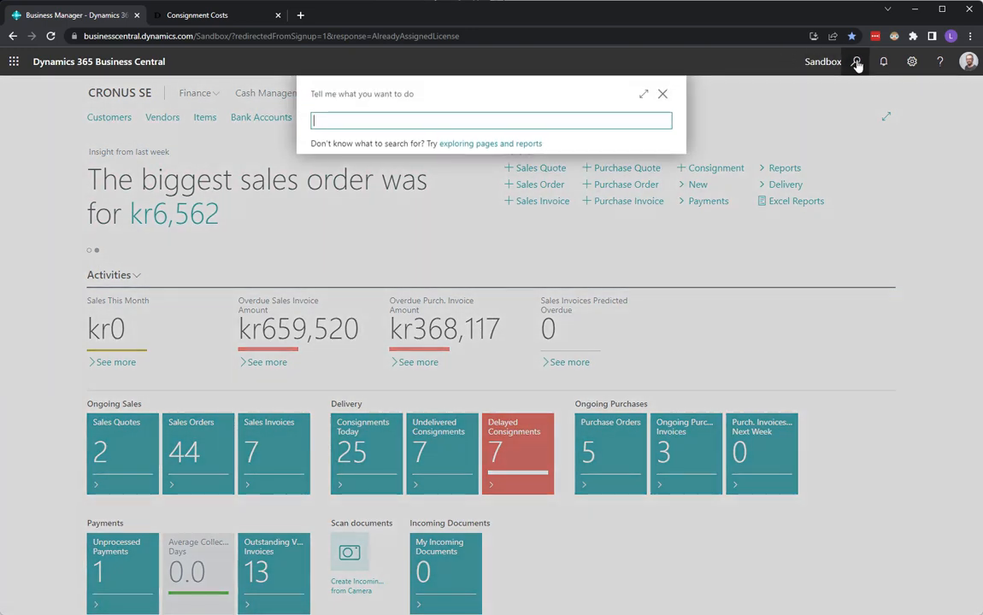
type("cost cod")
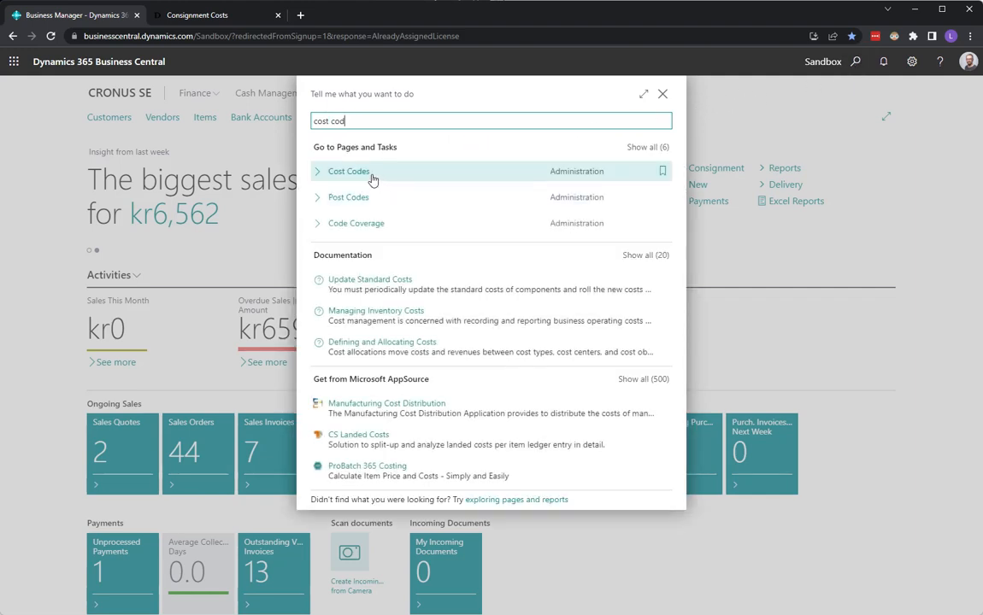
left_click(372, 172)
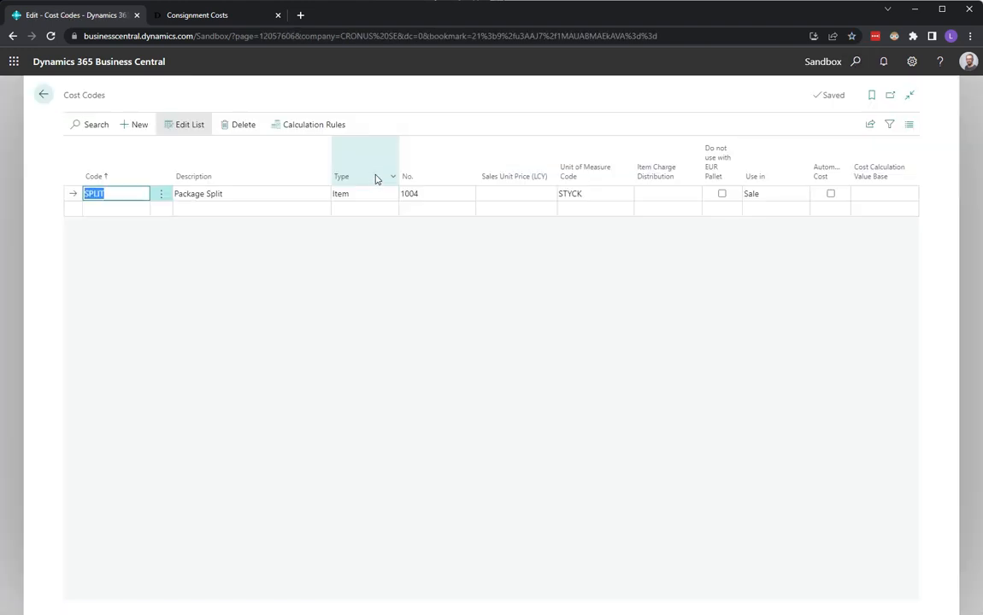
- Examine the SPLIT cost code's linked item and sales unit price, and return to the home page
left_click(119, 194)
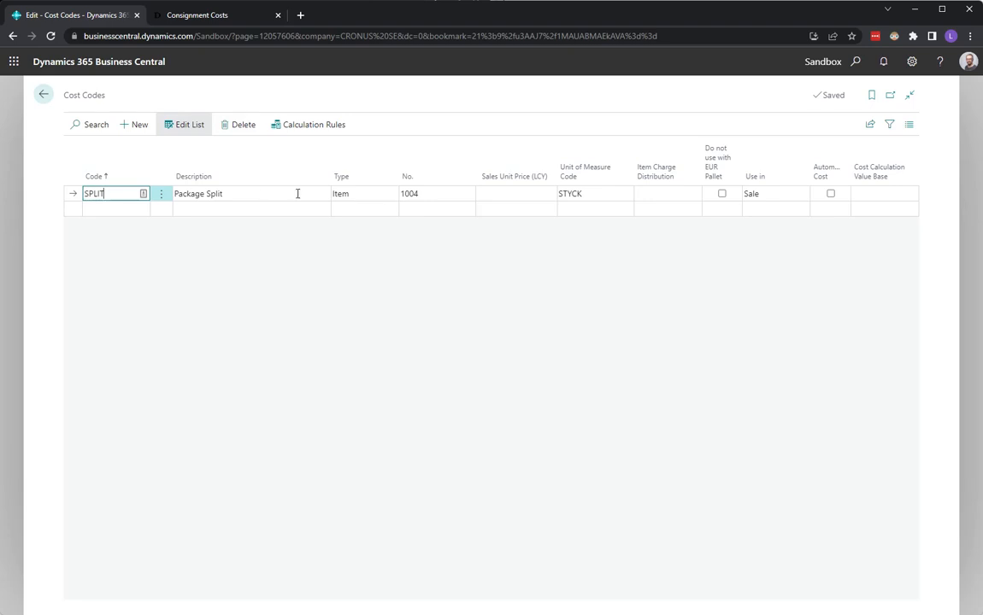
left_click(446, 193)
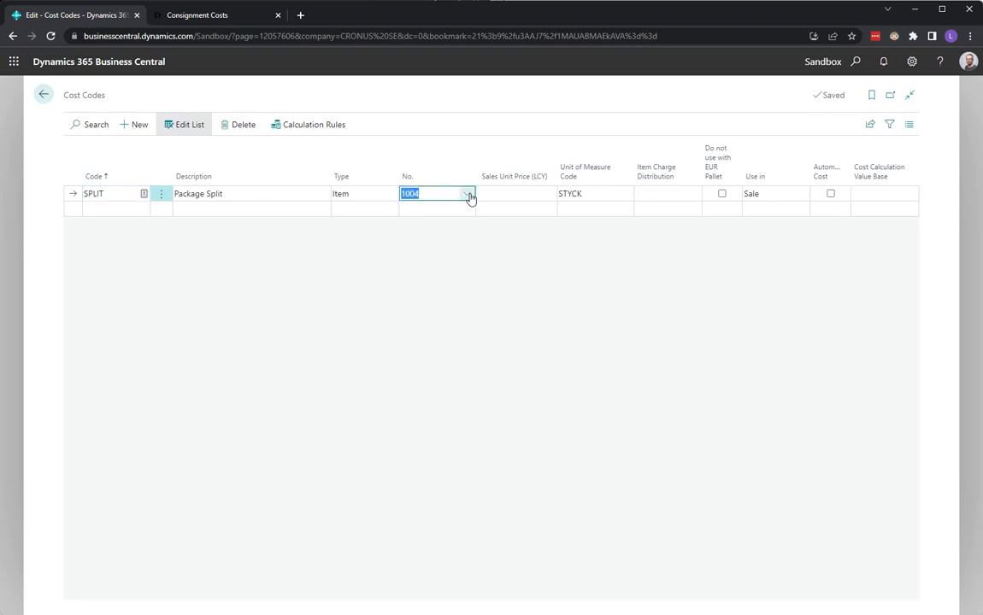
left_click(467, 194)
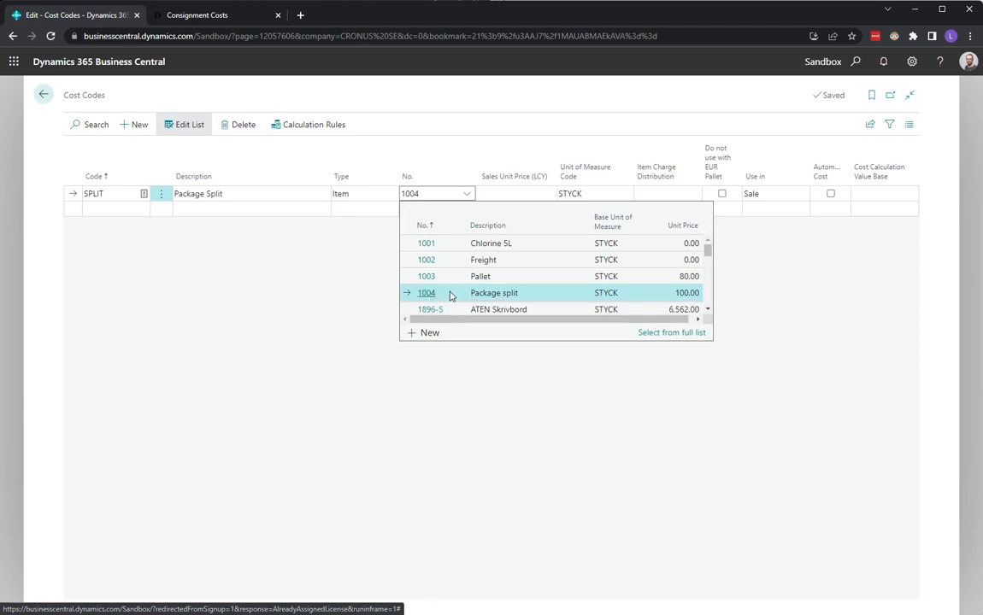
left_click(501, 193)
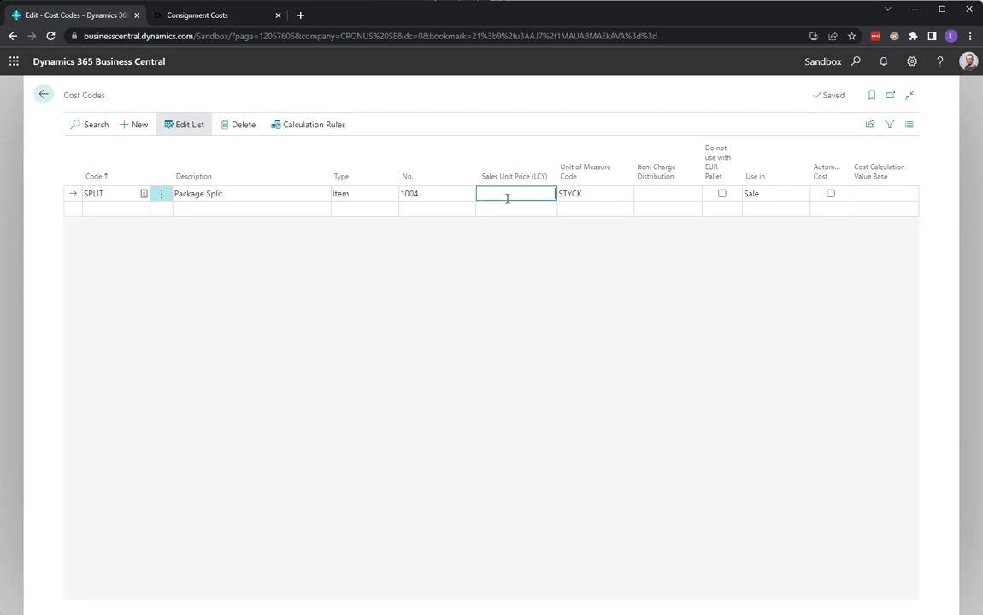
left_click(43, 94)
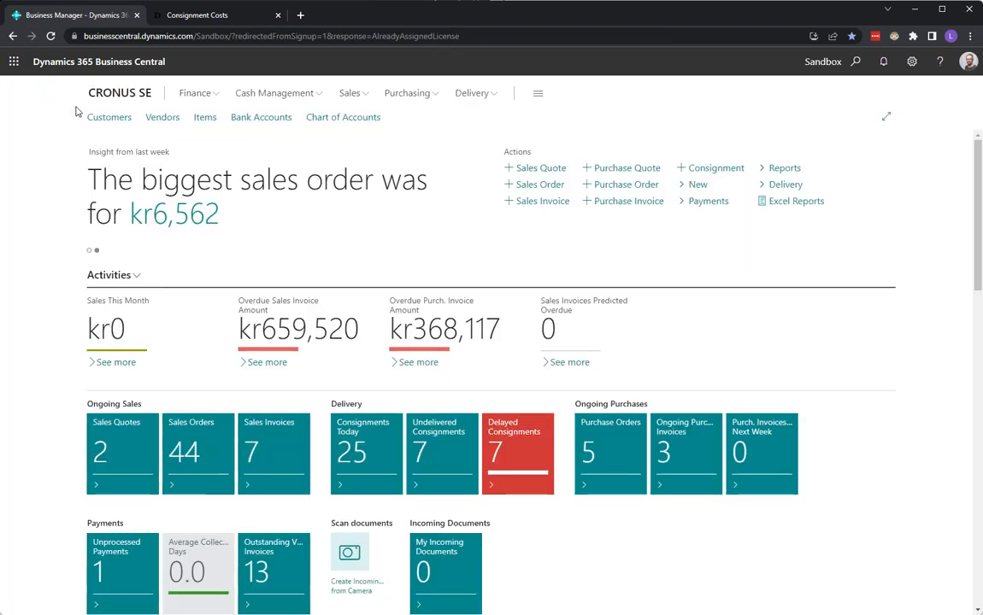
- Create a new sales order for the customer Adatum Corporation
left_click(540, 186)
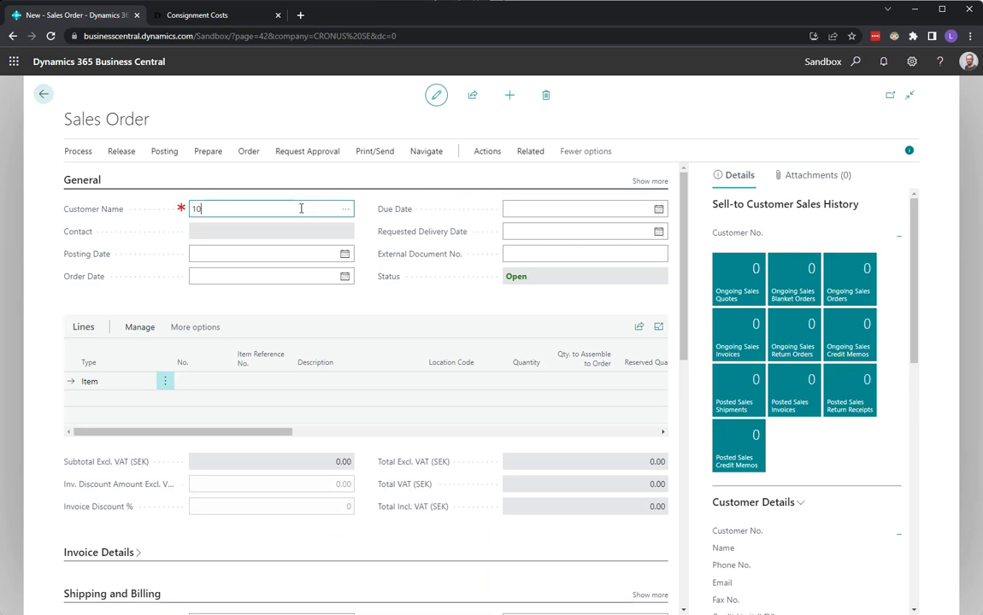
key("Tab")
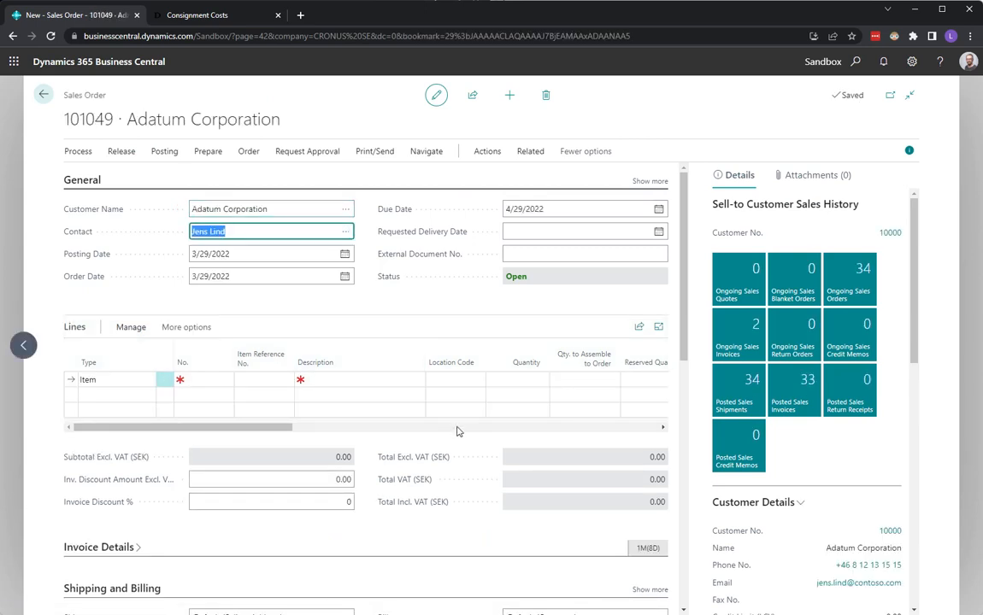
- Set the sales order's location code to WHSE PICK and its shipping agent service to PALLET
scroll(462, 432, "down", 5)
scroll(470, 433, "down", 3)
left_click(522, 452)
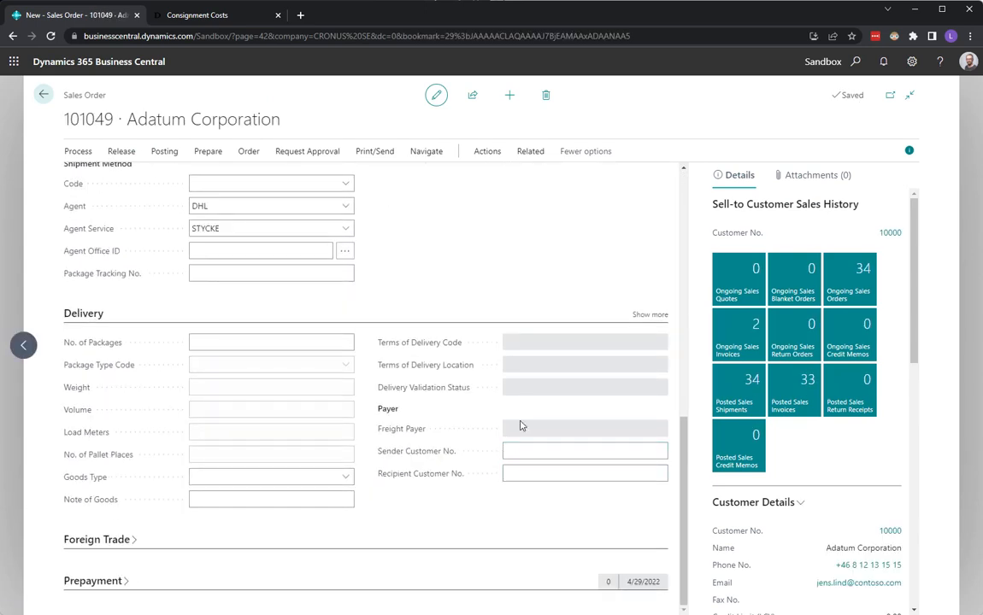
scroll(522, 426, "up", 5)
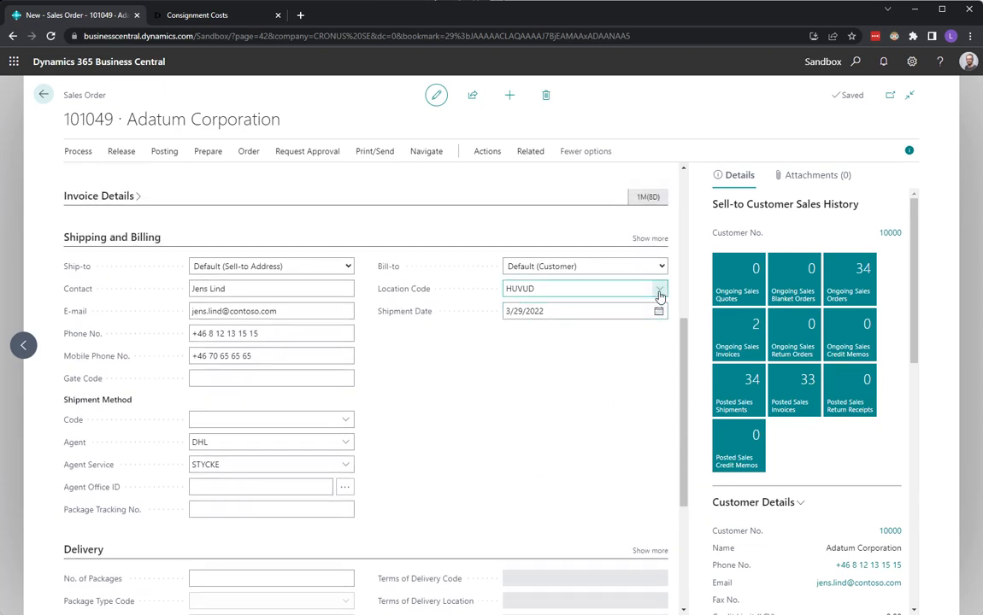
left_click(659, 289)
left_click(592, 376)
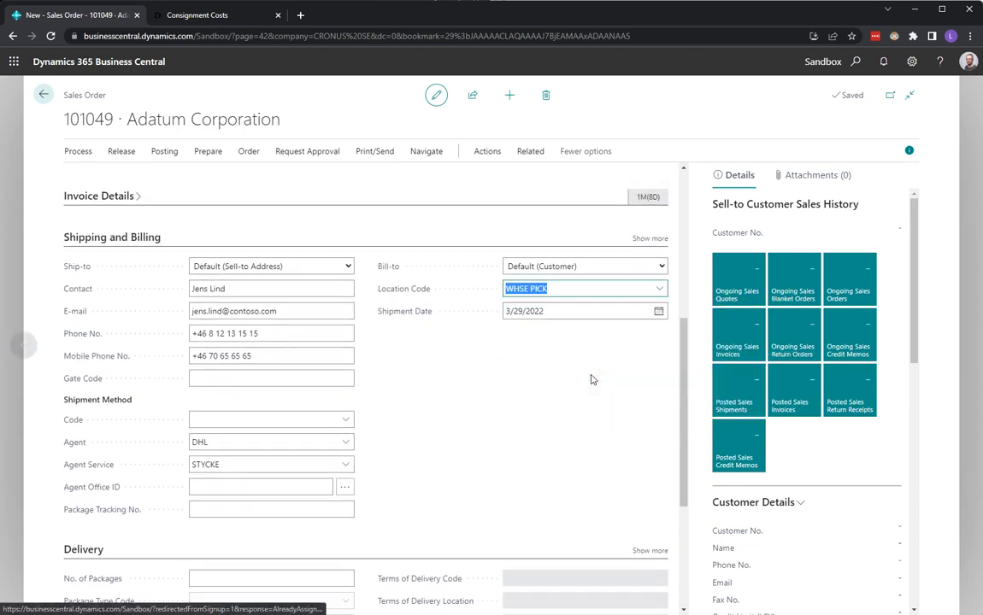
left_click(345, 466)
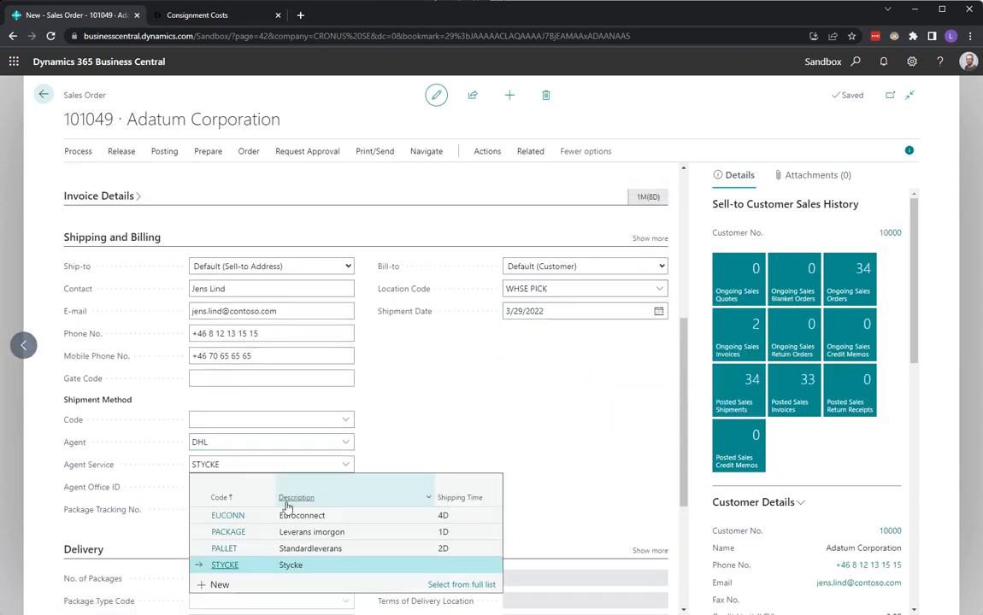
left_click(245, 551)
- Add item 1896-S, ATEN Skrivbord, to the first sales order line with a quantity of 1
scroll(351, 480, "up", 7)
left_click(198, 394)
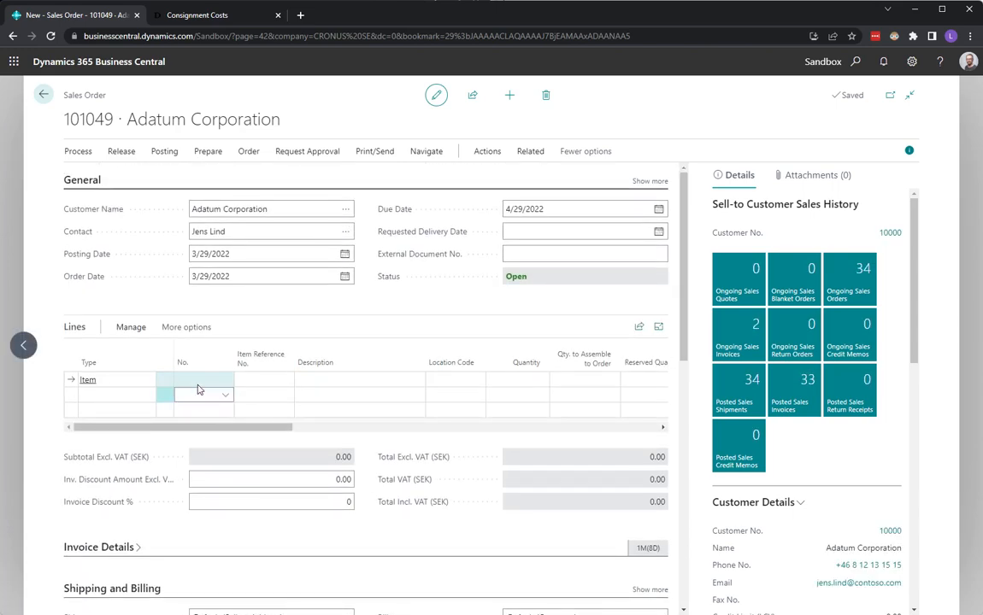
left_click(197, 380)
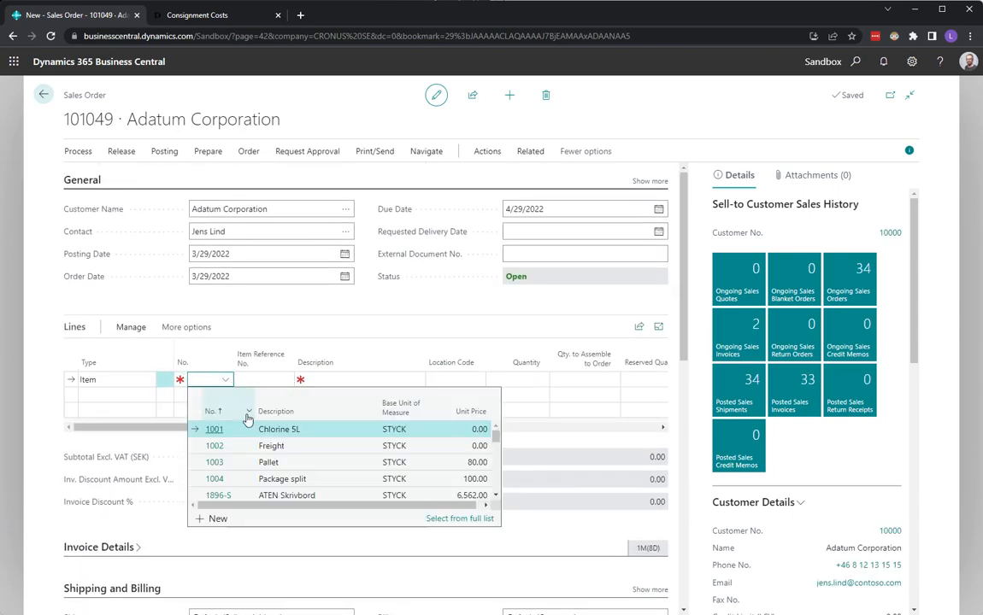
type("1896-S")
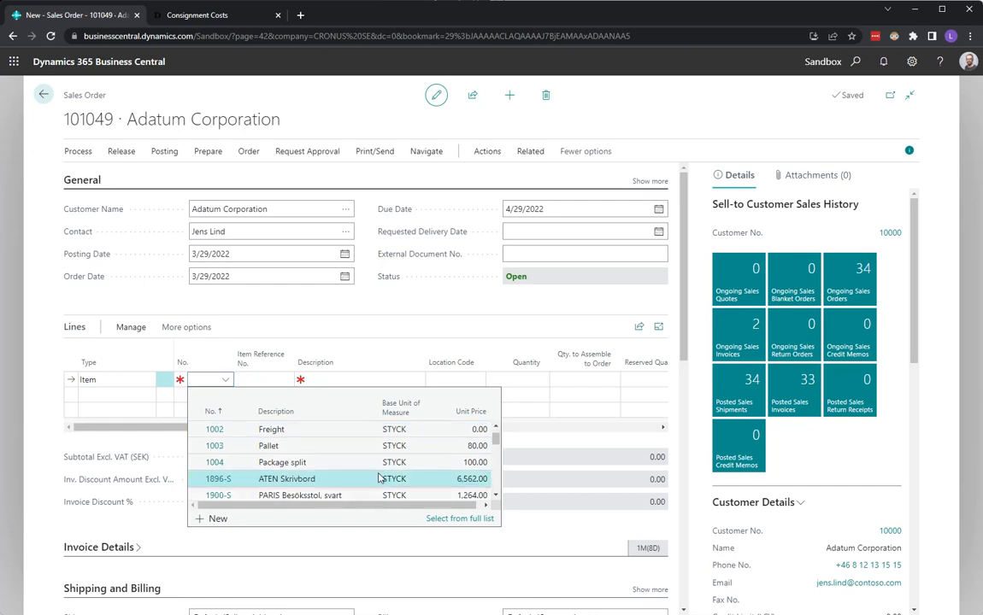
left_click(374, 484)
key("Tab")
key("Tab")
key("Tab")
key("Tab")
type("1")
key("Tab")
- Release the sales order and create a warehouse shipment from it
left_click(120, 152)
left_click(94, 177)
left_click(487, 152)
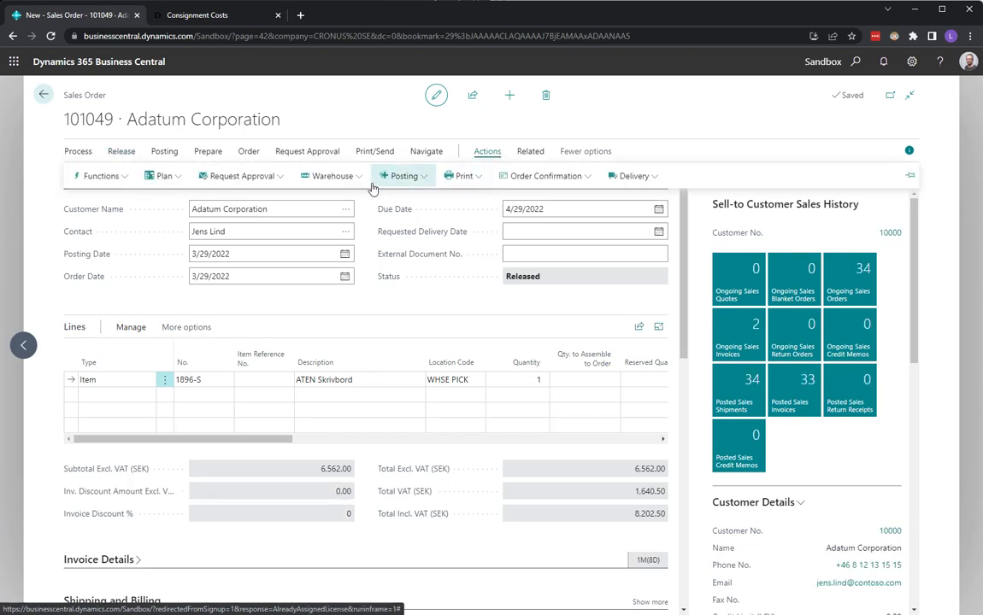
left_click(326, 181)
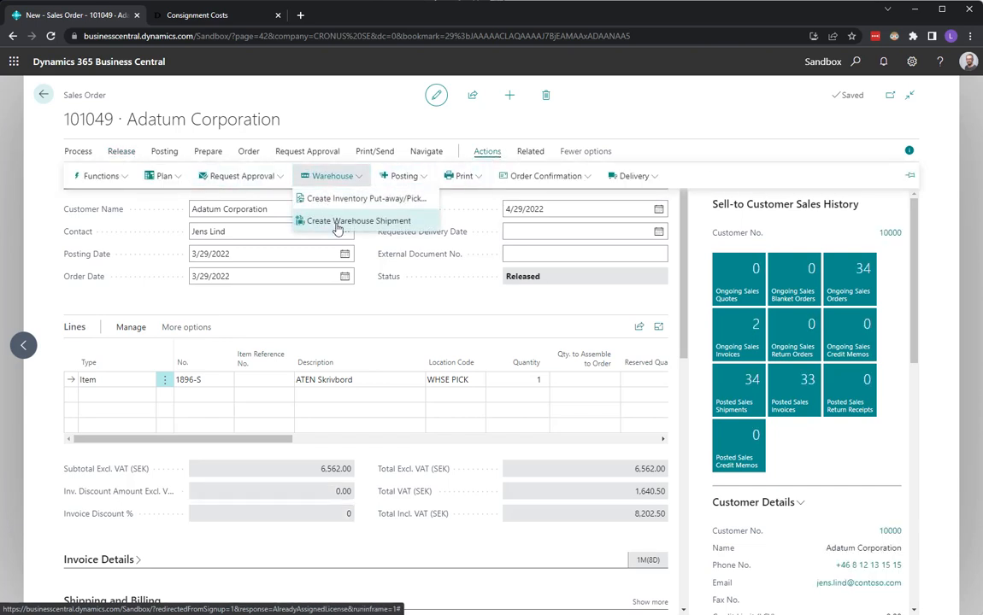
left_click(337, 222)
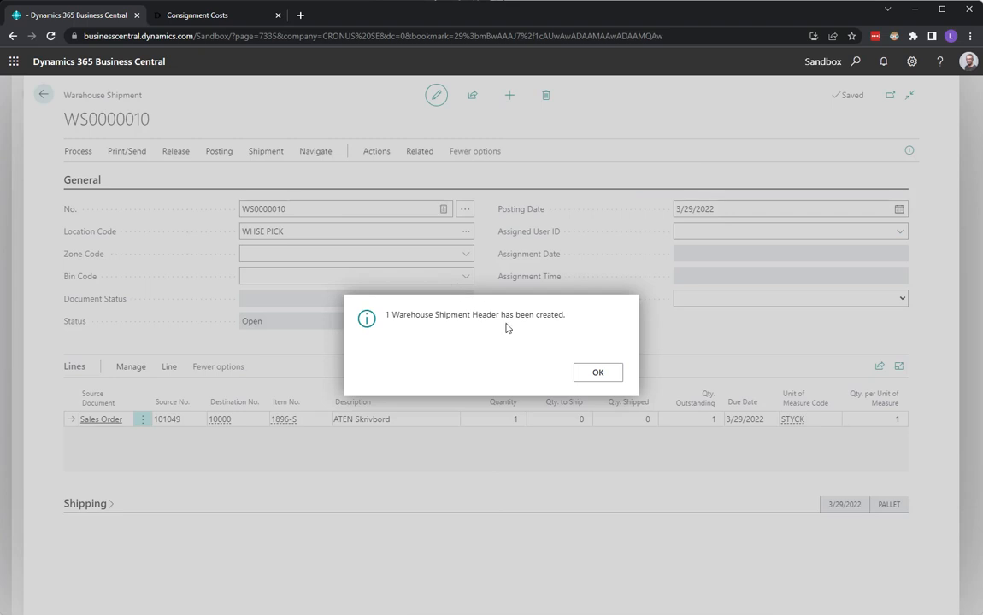
key("Return")
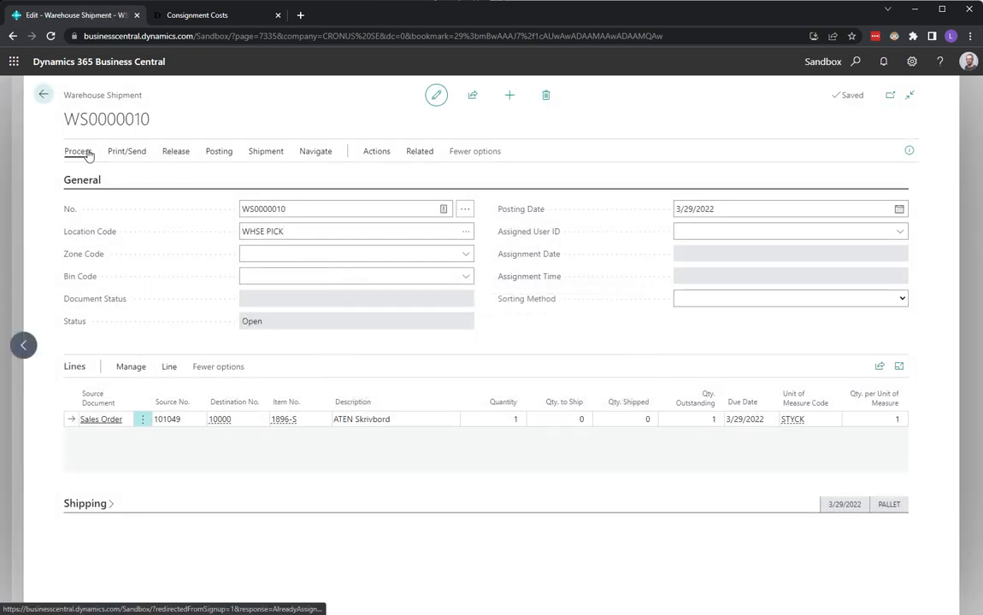
- Create a warehouse pick from the warehouse shipment with the default options
left_click(79, 151)
left_click(442, 183)
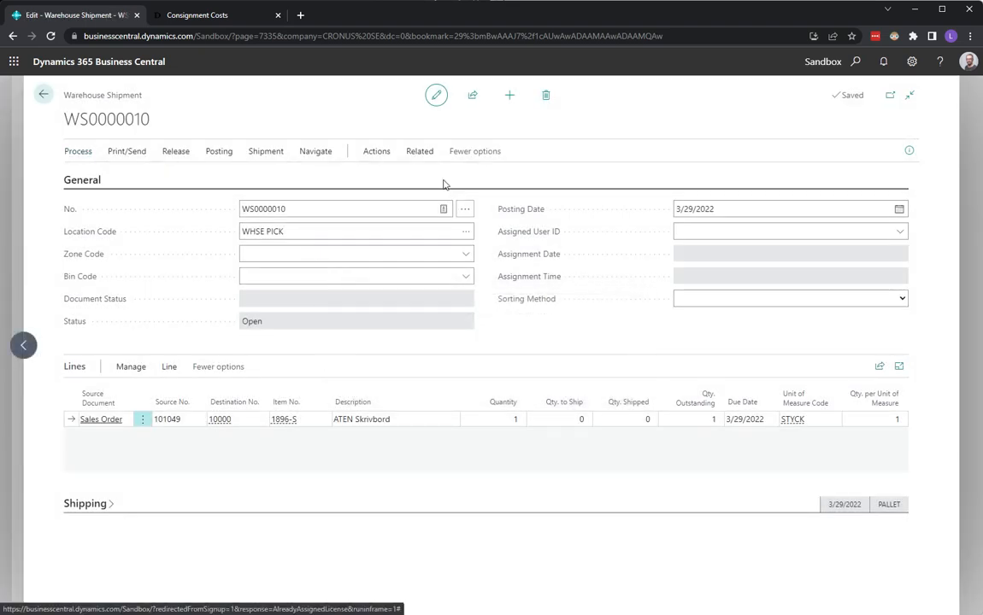
left_click(566, 485)
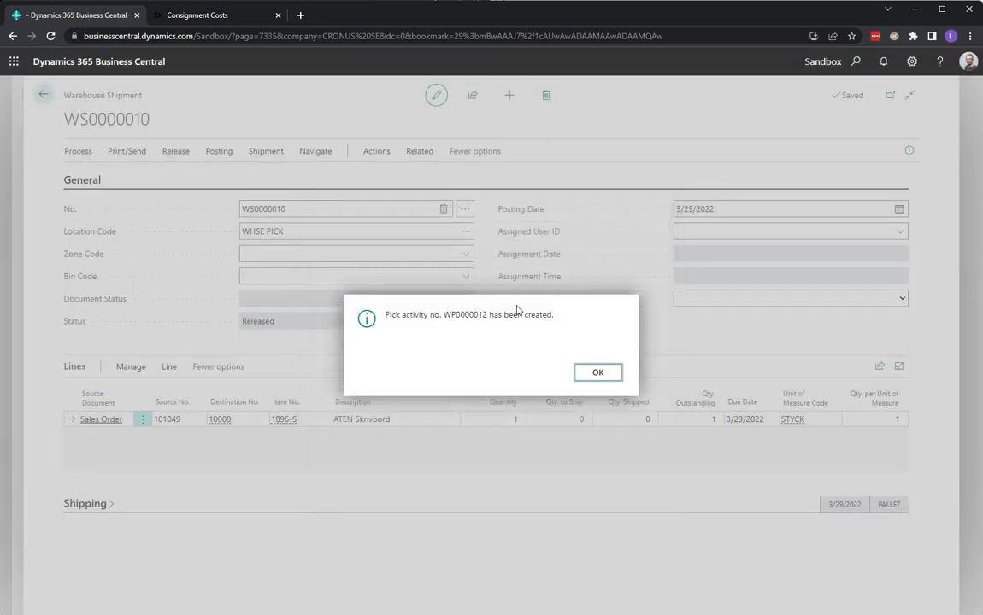
key("Return")
- Show the shipment's related pick lines and open the card of the warehouse pick
left_click(420, 151)
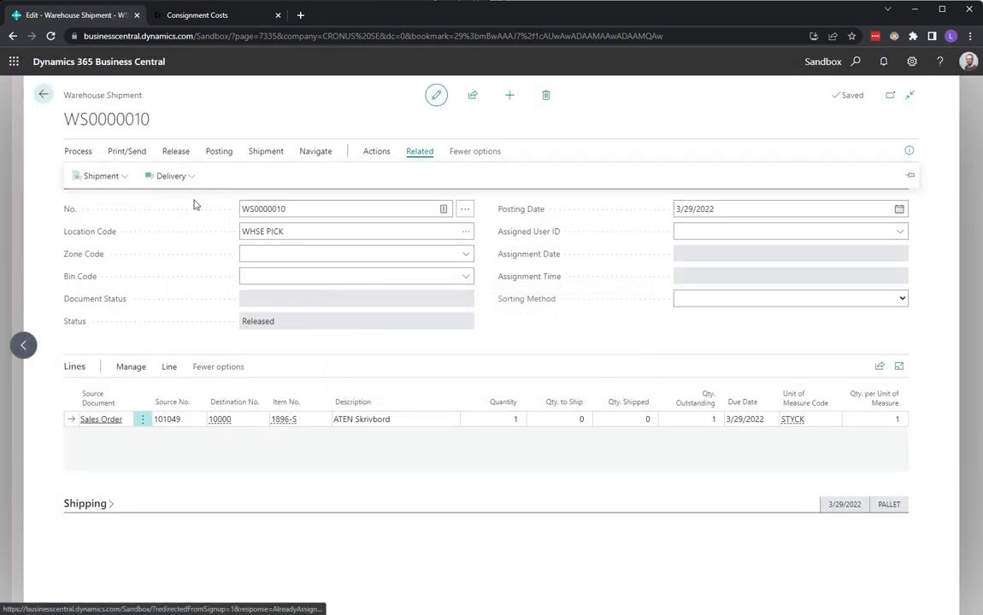
left_click(100, 176)
left_click(95, 220)
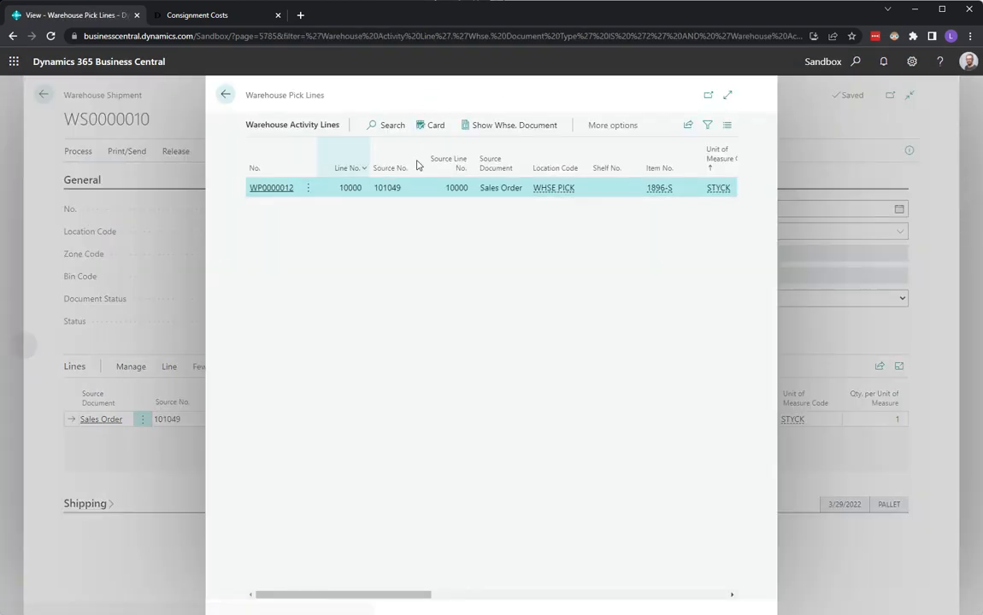
left_click(424, 125)
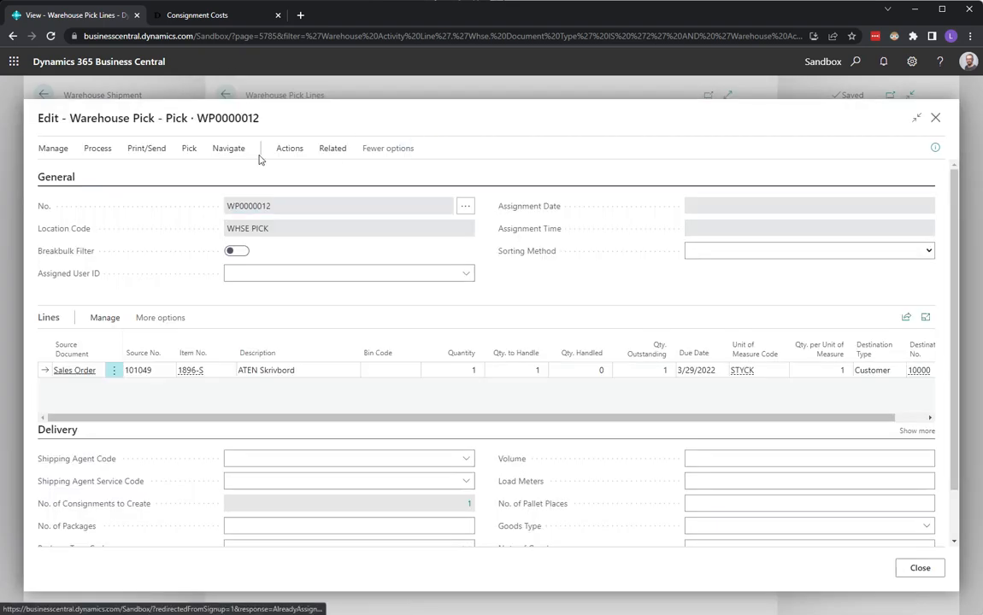
- Create a consignment from the warehouse pick without printing it
left_click(290, 150)
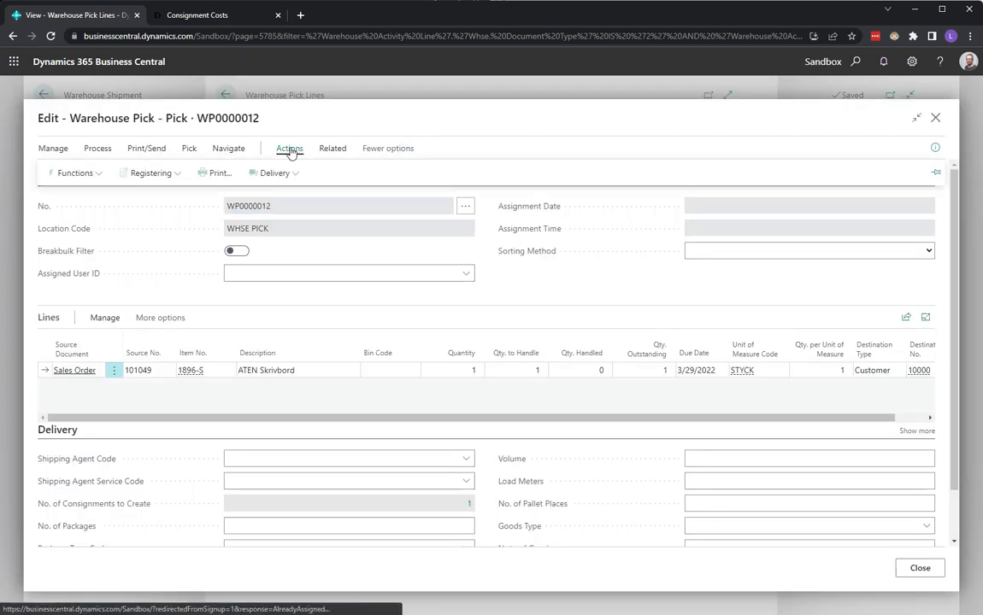
left_click(282, 172)
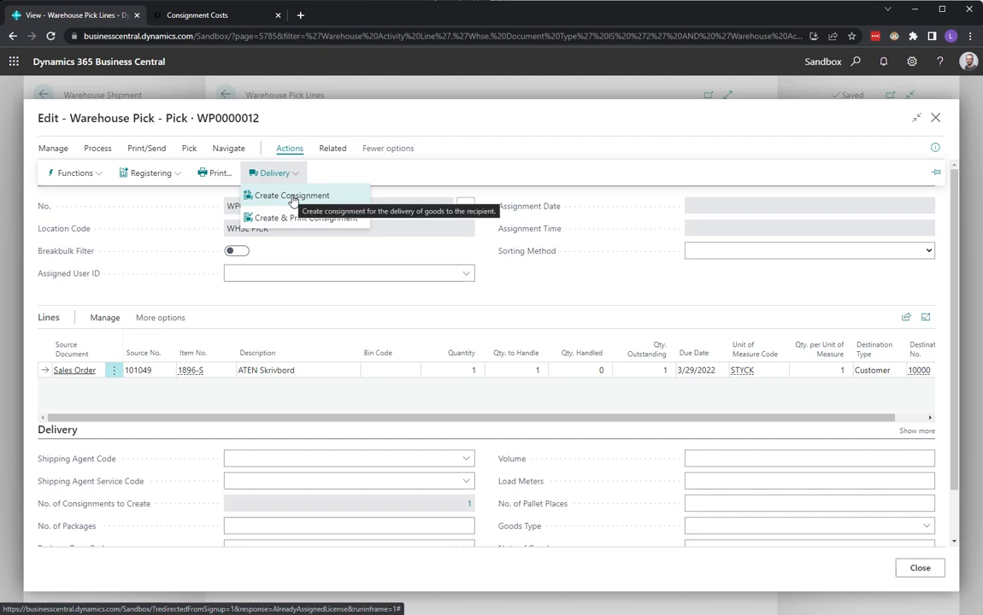
left_click(291, 197)
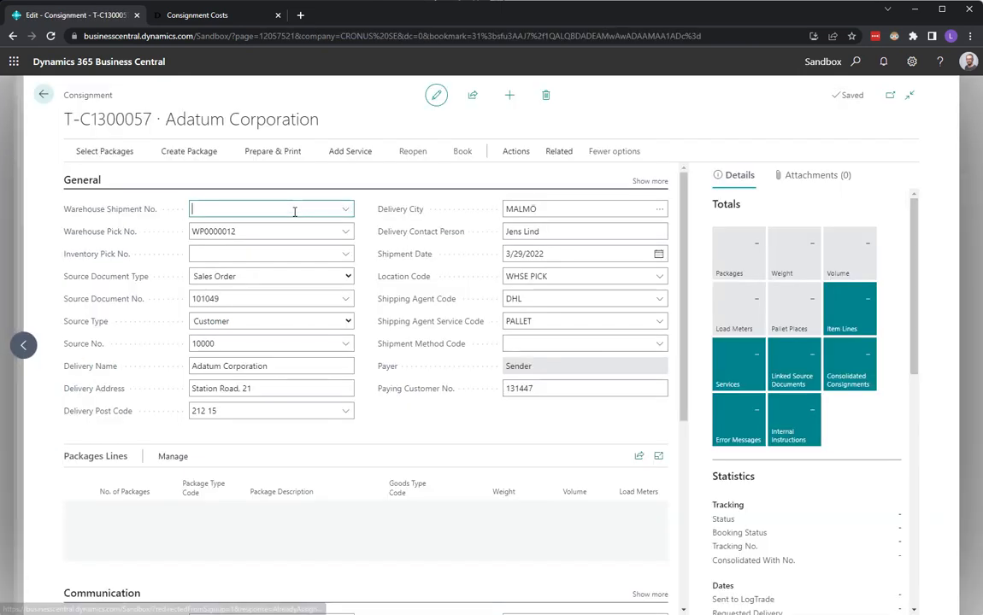
- Add a package line with 1 package to the consignment, keeping the default PALLET package type
left_click(145, 510)
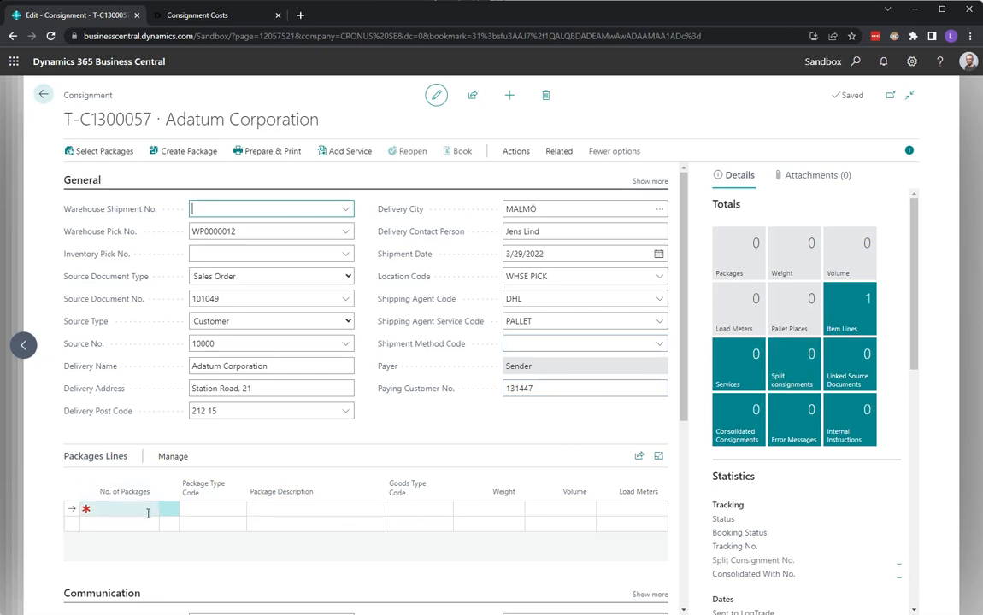
type("1")
key("Tab")
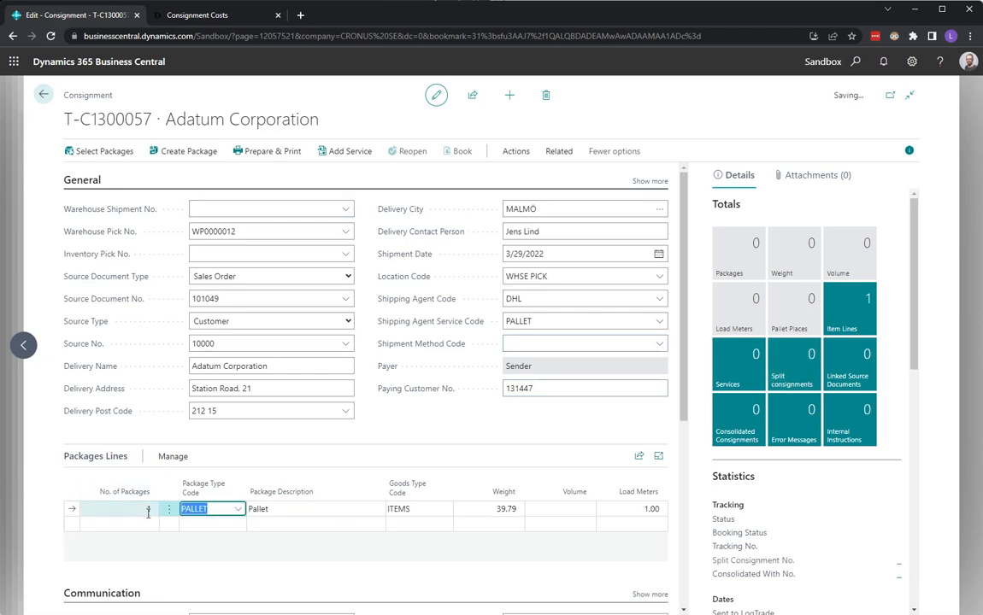
left_click(492, 509)
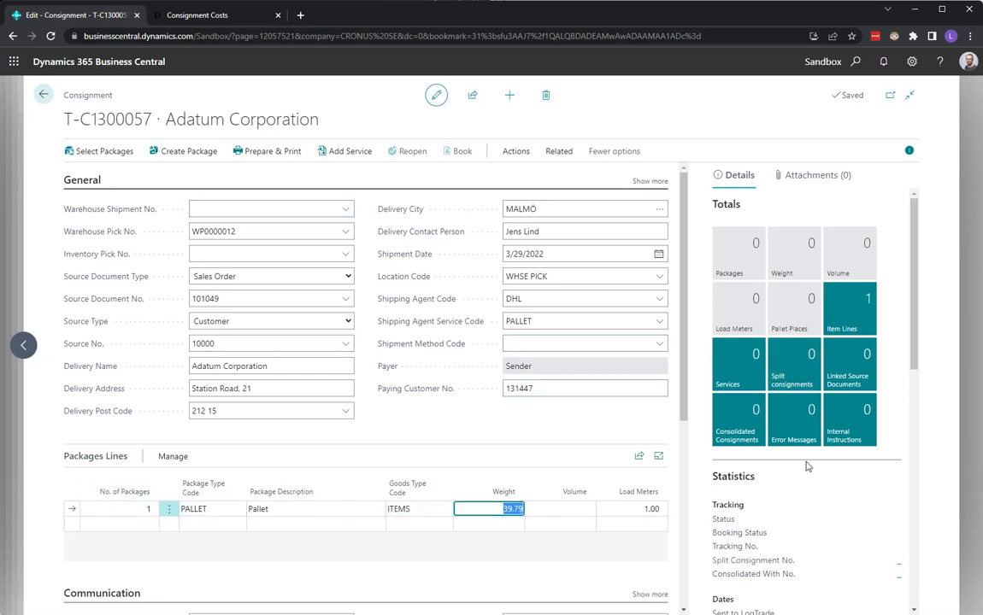
- Add a consignment cost with the SPLIT (Package Split) cost code and return to the consignment
scroll(906, 361, "down", 4)
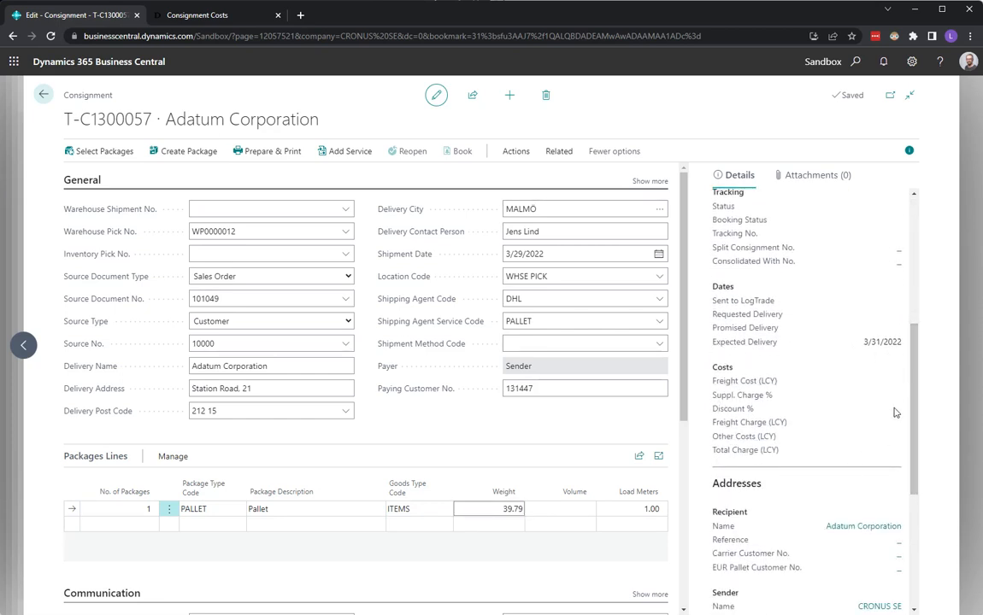
left_click(559, 152)
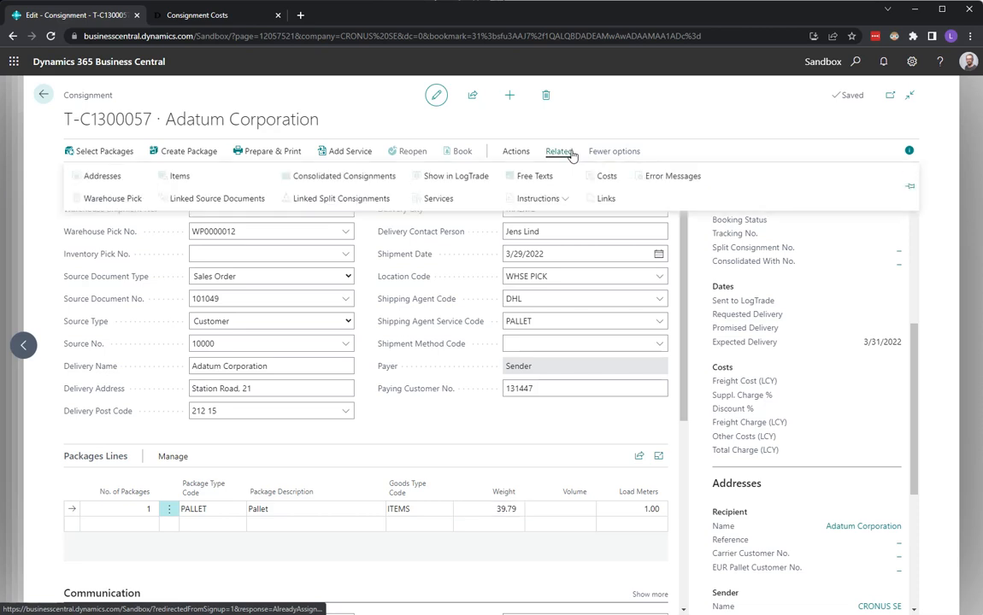
left_click(607, 182)
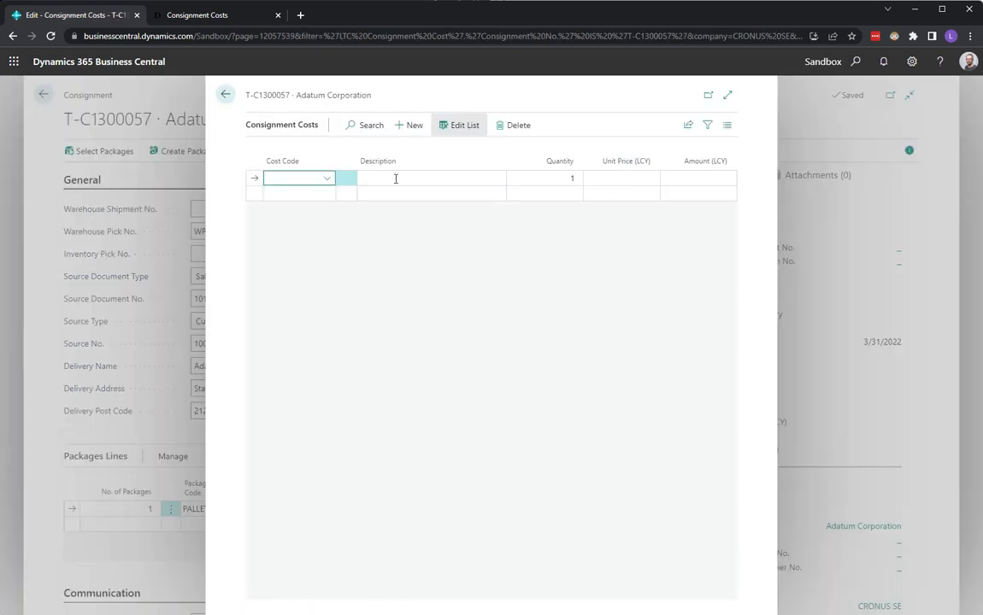
left_click(328, 180)
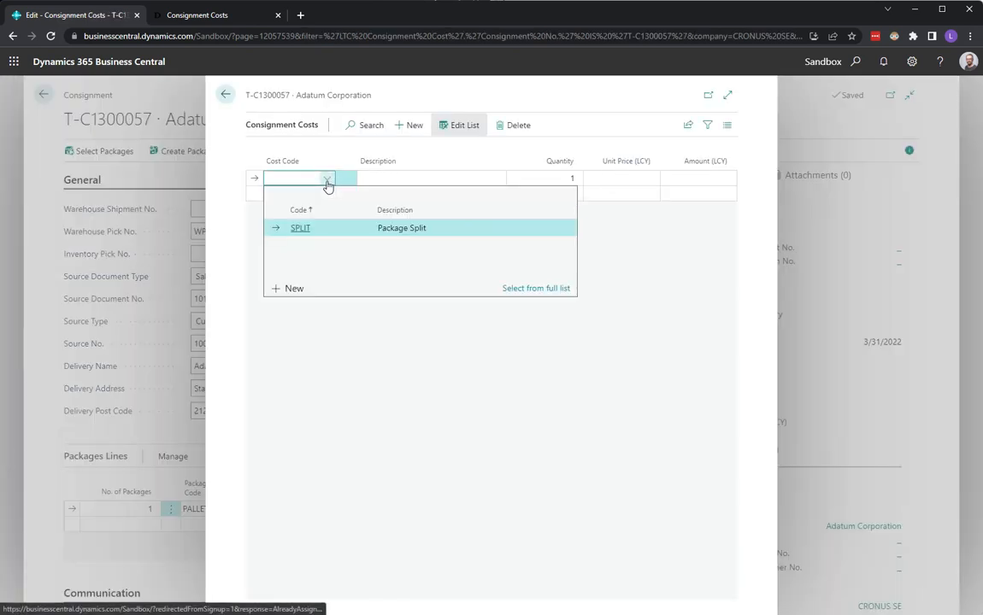
left_click(414, 230)
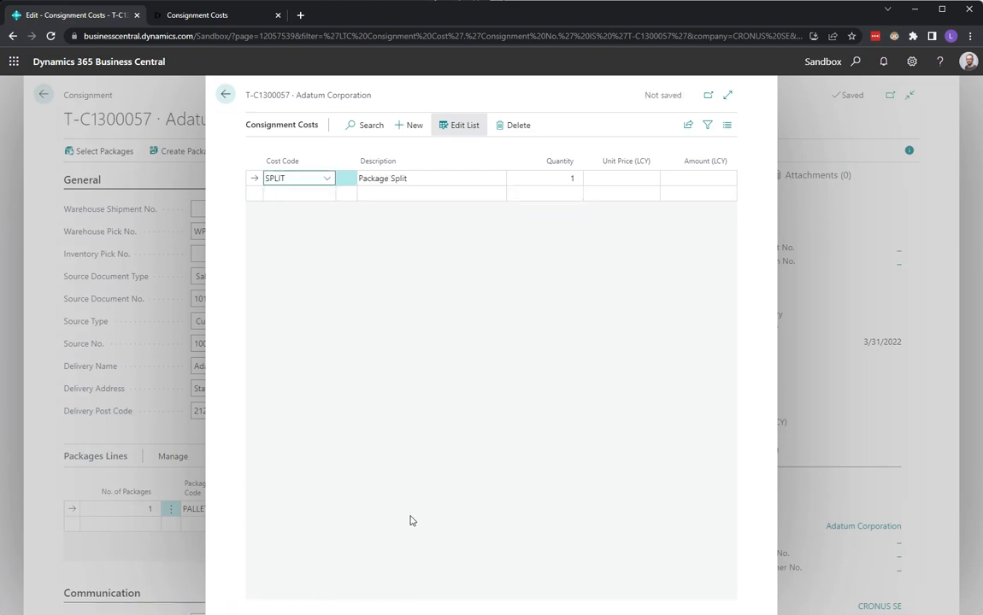
key("Tab")
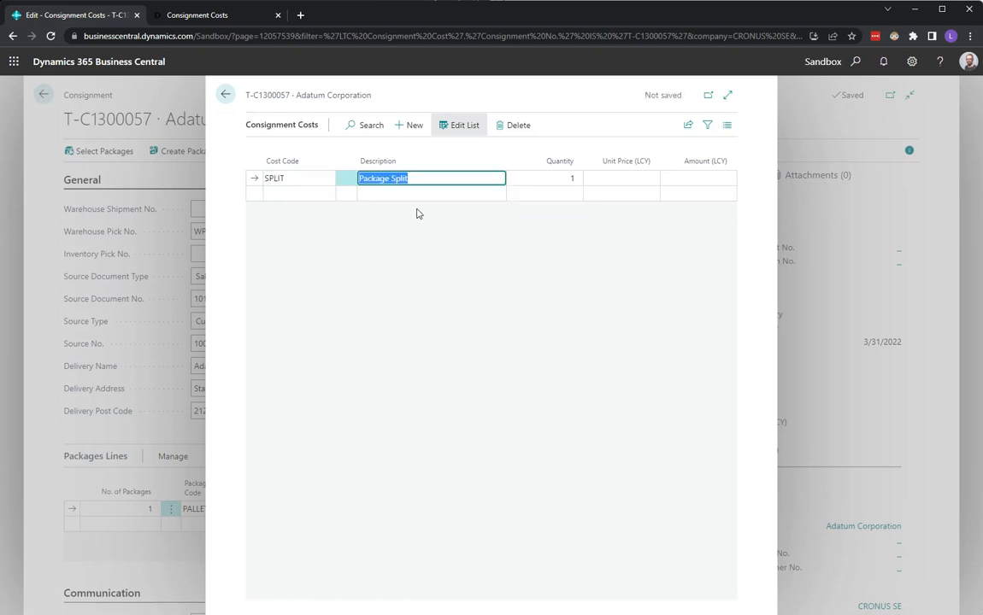
left_click(291, 194)
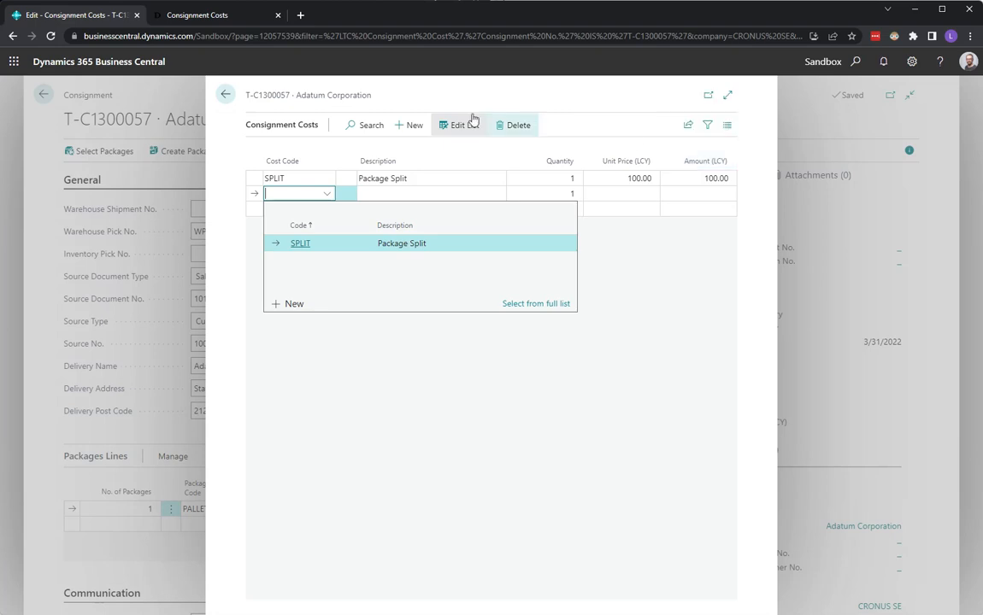
left_click(225, 96)
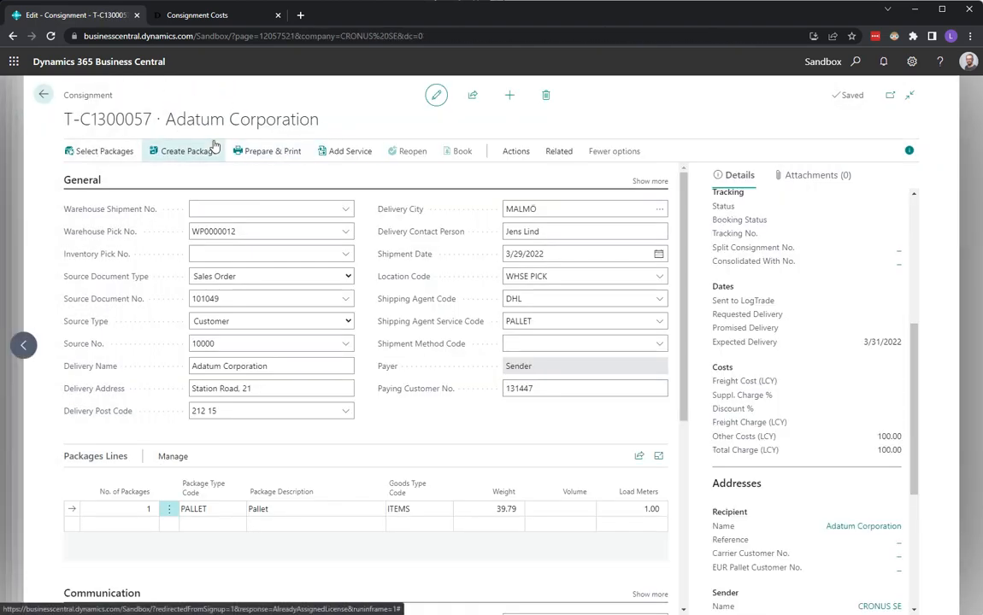
- Register the warehouse pick from its card and return to the home page
left_click(44, 97)
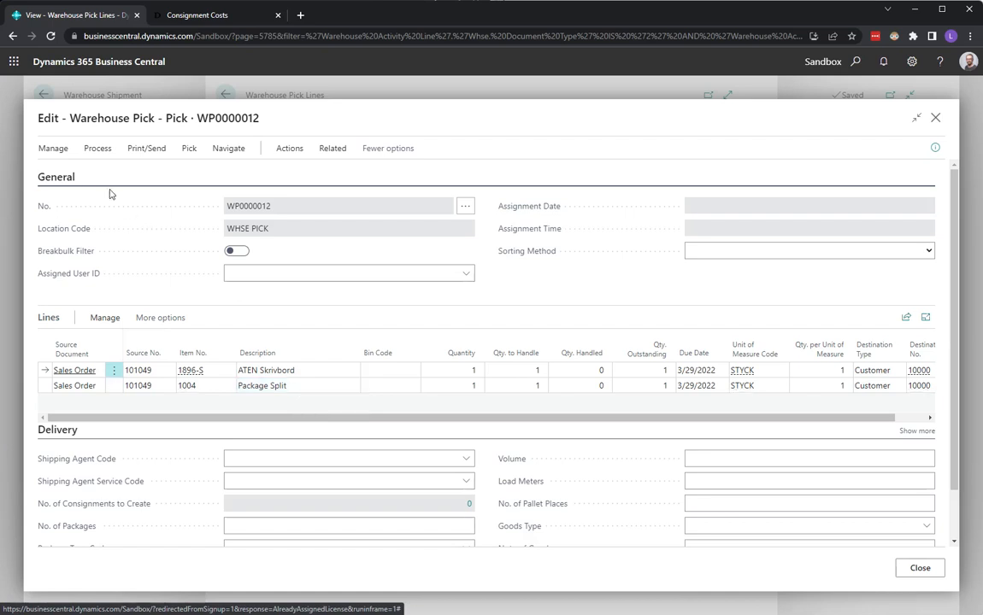
left_click(97, 148)
left_click(82, 173)
left_click(534, 370)
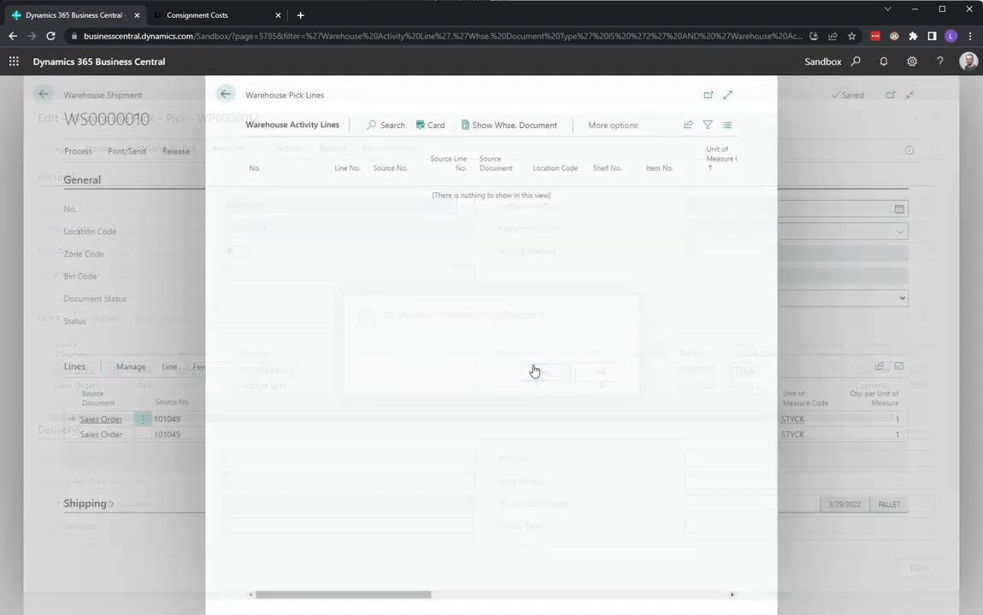
key("Escape")
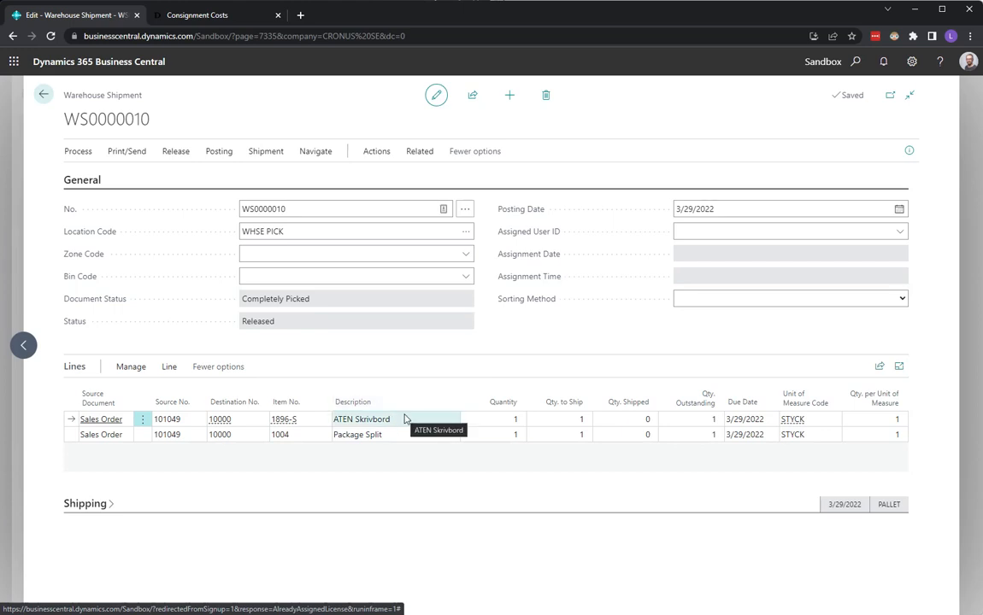
left_click(43, 96)
left_click(43, 97)
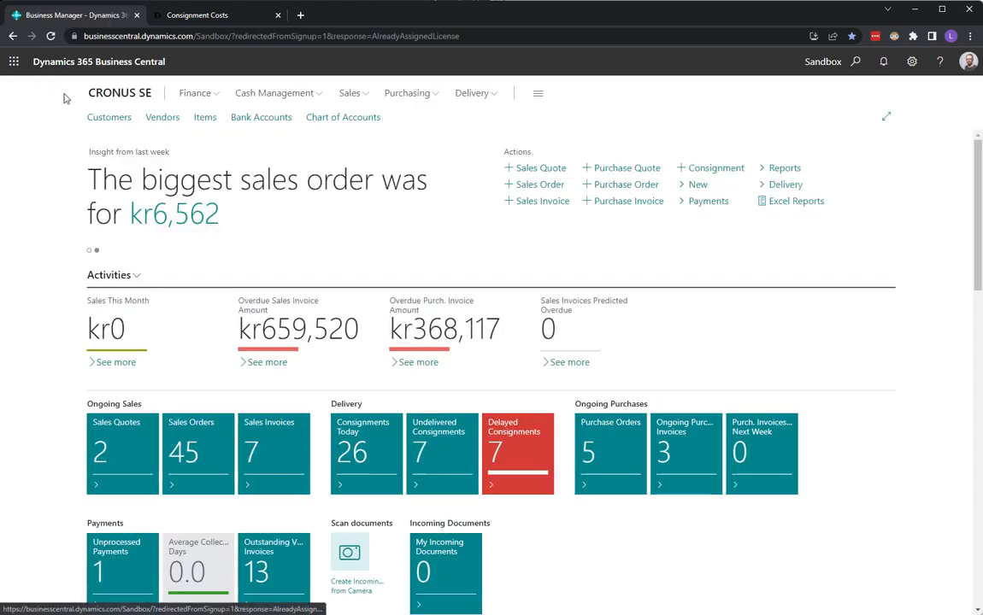
- Find the Package Types list and open the PALLET package type for editing
left_click(857, 63)
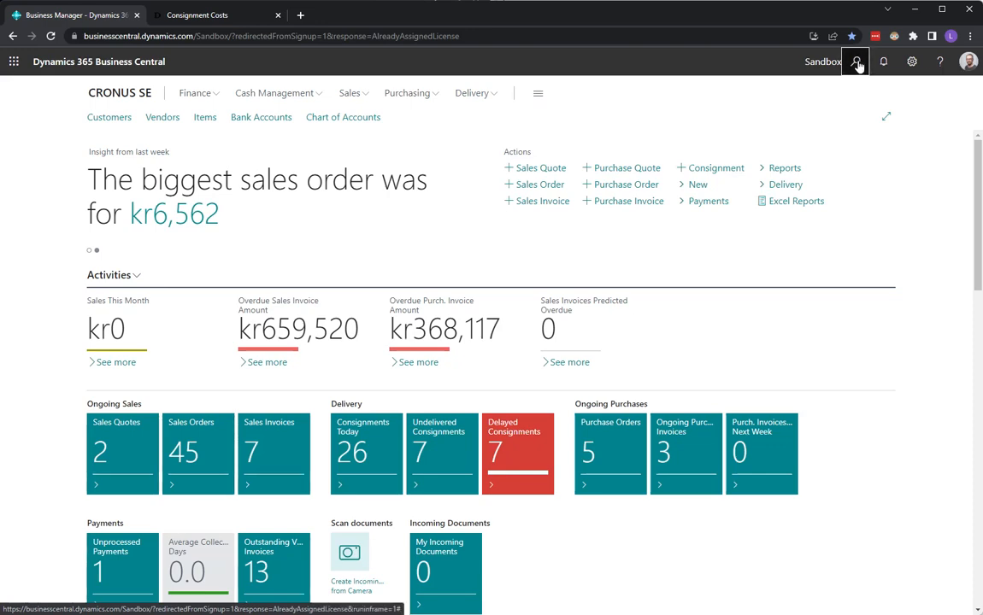
type("packe")
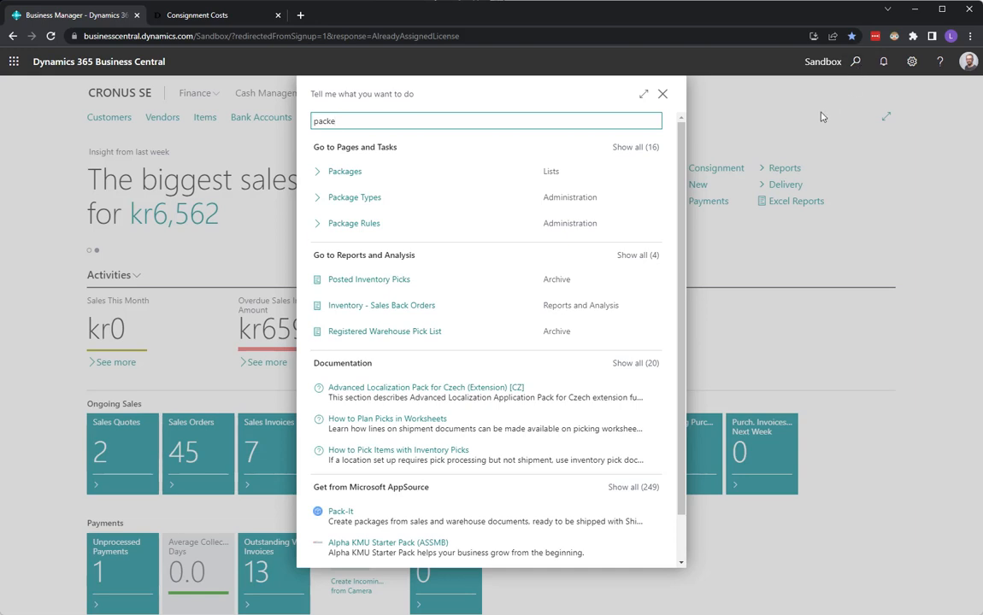
left_click(350, 197)
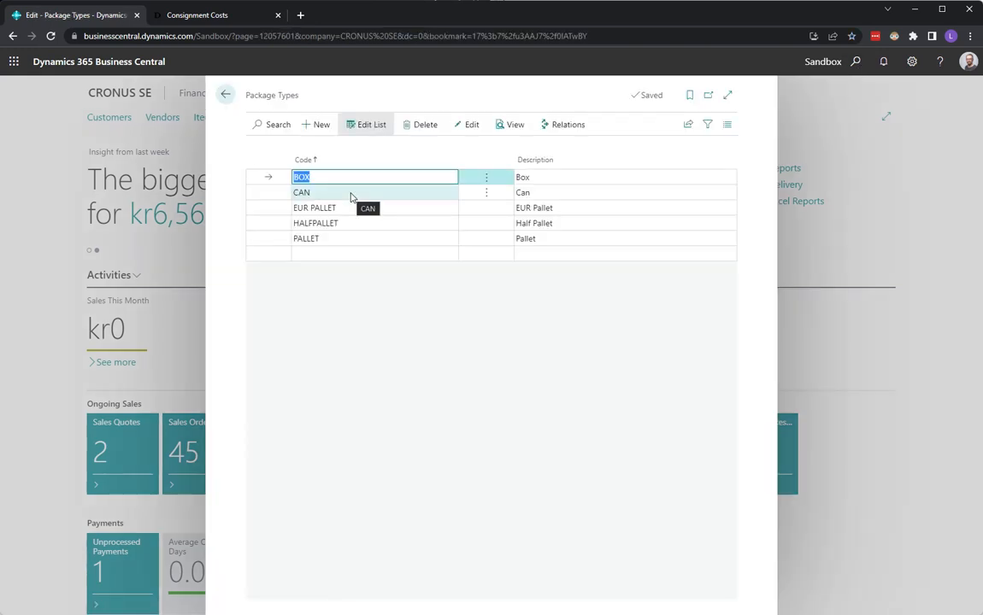
left_click(357, 238)
left_click(469, 126)
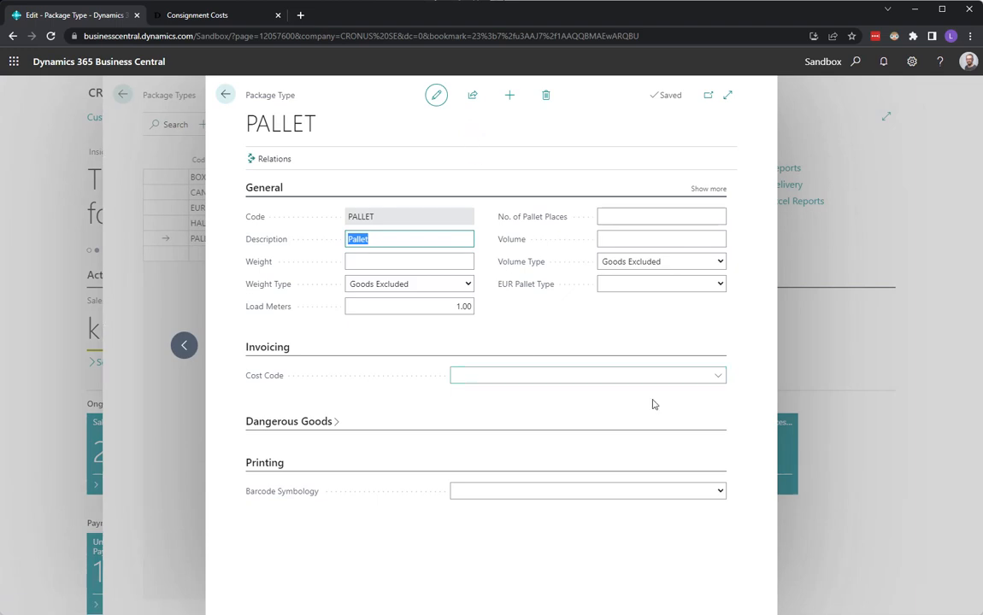
- Create a new cost code PALLET from the package type's Cost Code field, with description Pallet and type Item
left_click(718, 381)
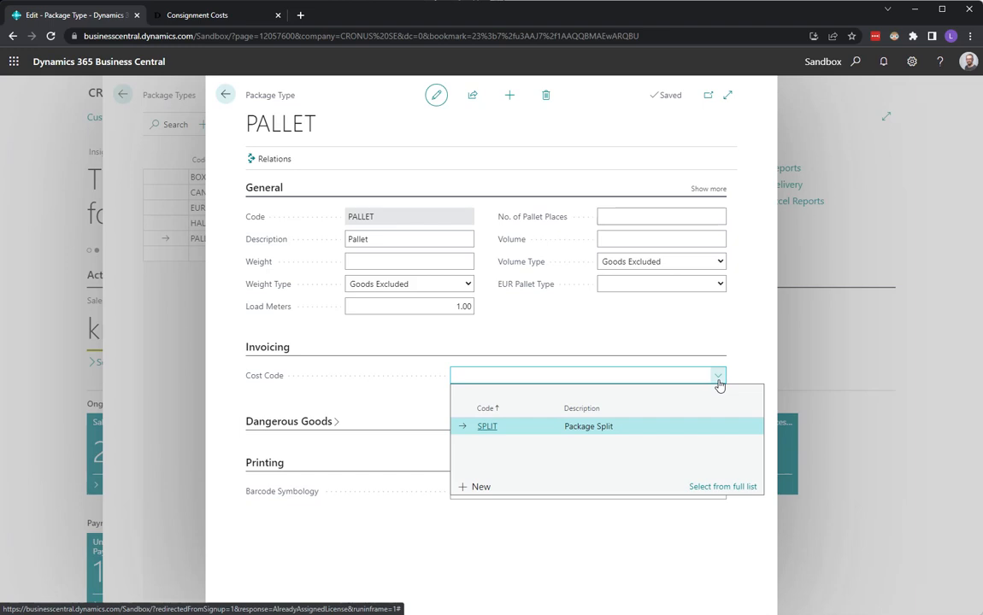
left_click(481, 487)
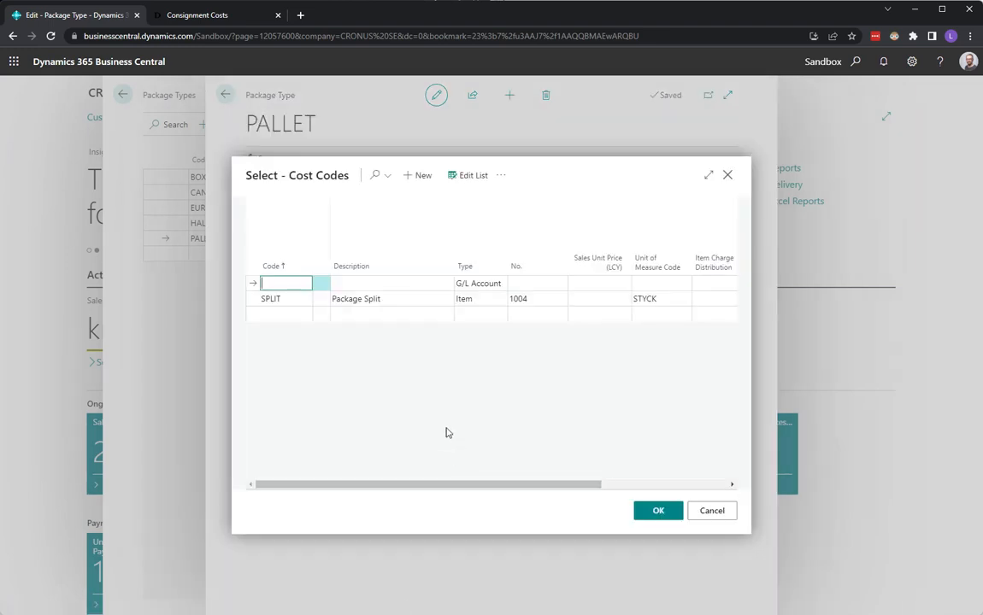
type("pallet")
key("Tab")
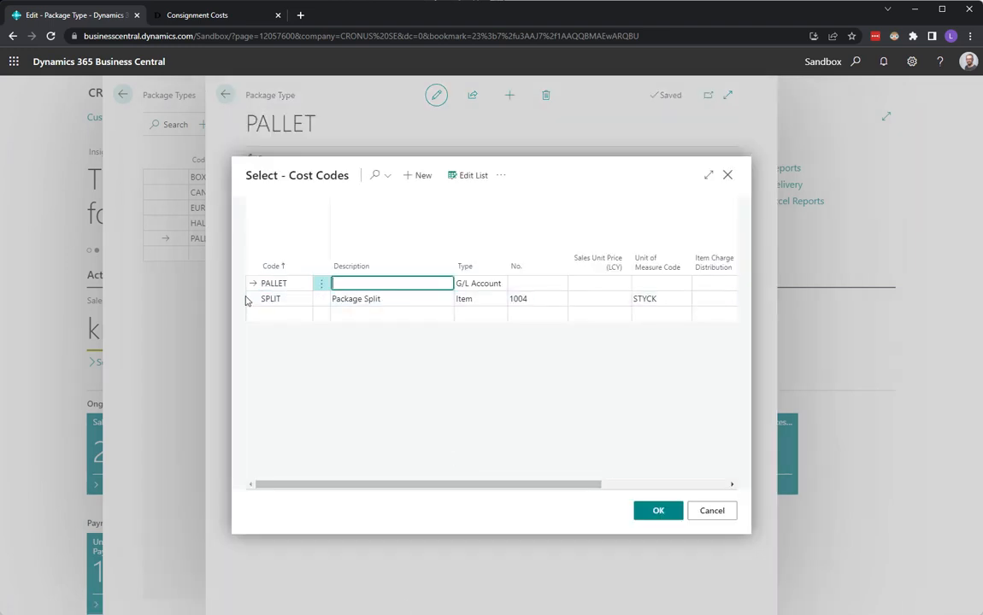
key("Tab")
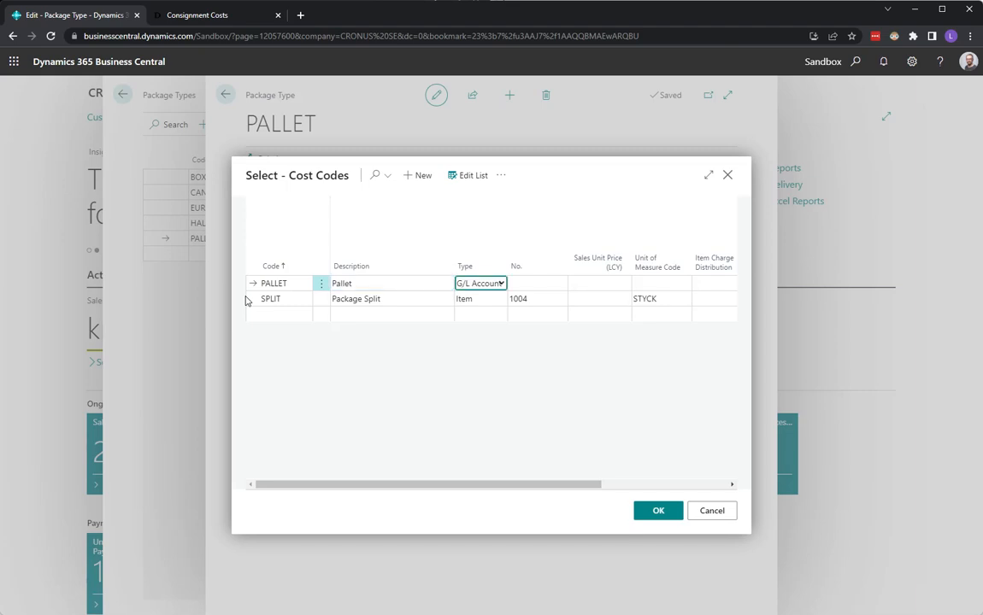
key("Down")
key("Tab")
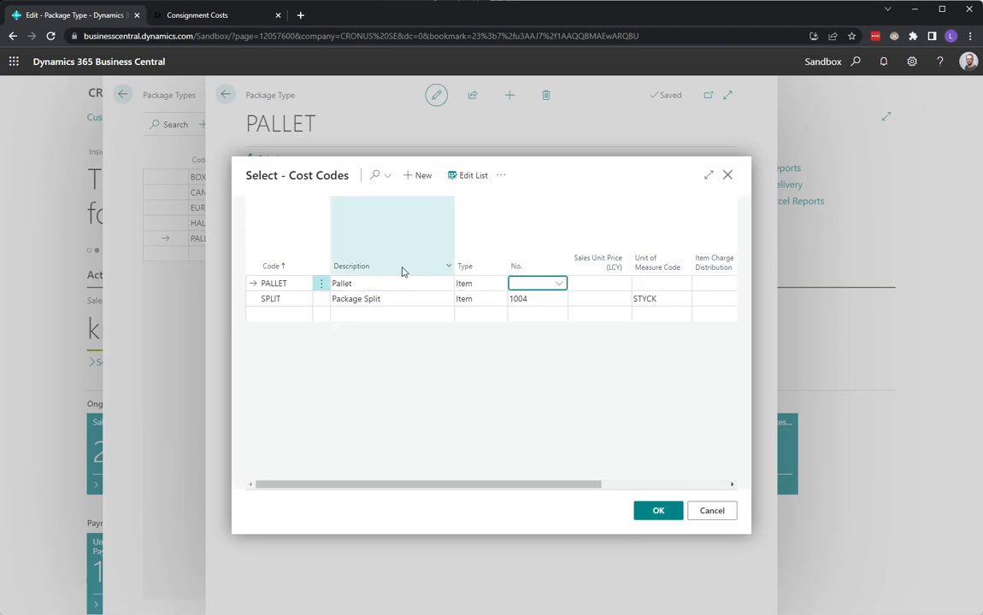
- Link the PALLET cost code to item 1003, assign it to the package type and return to the home page
left_click(560, 283)
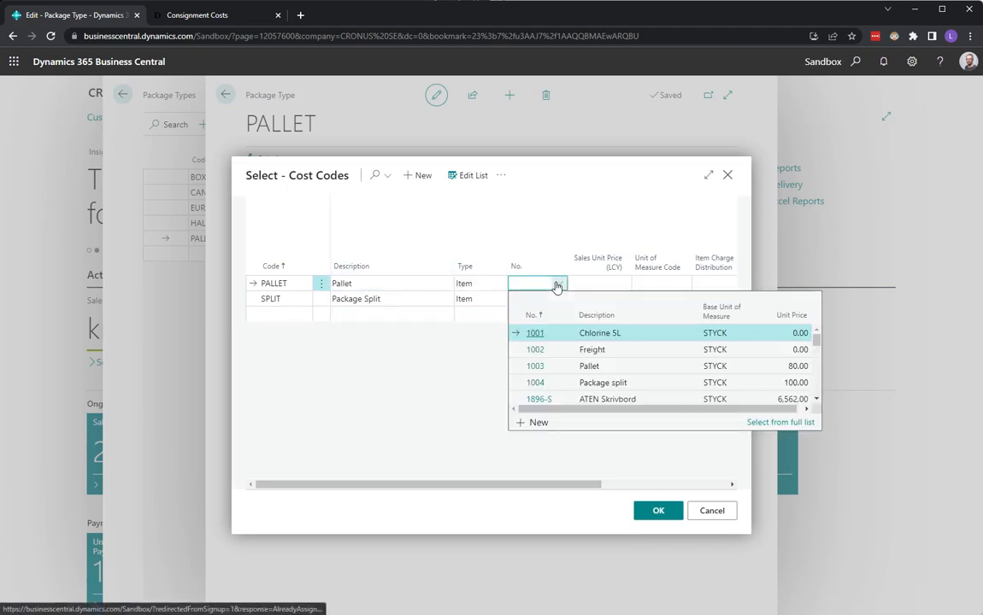
left_click(600, 368)
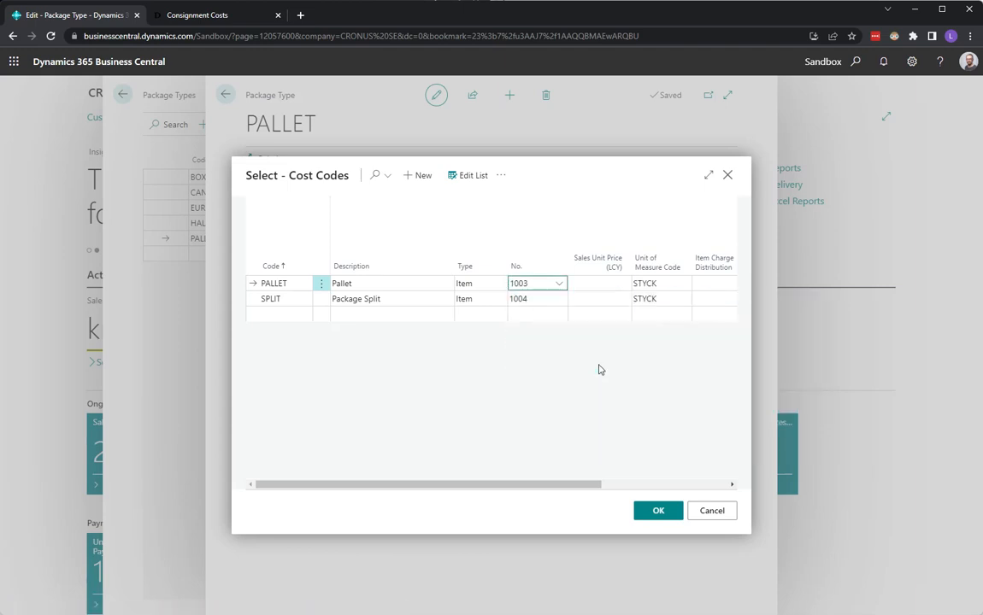
key("Tab")
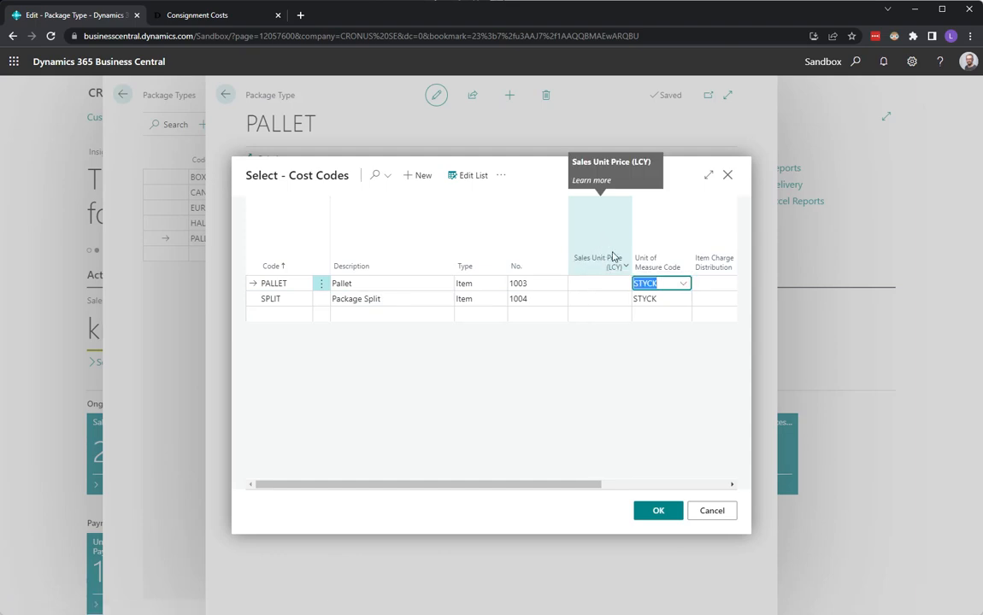
key("Tab")
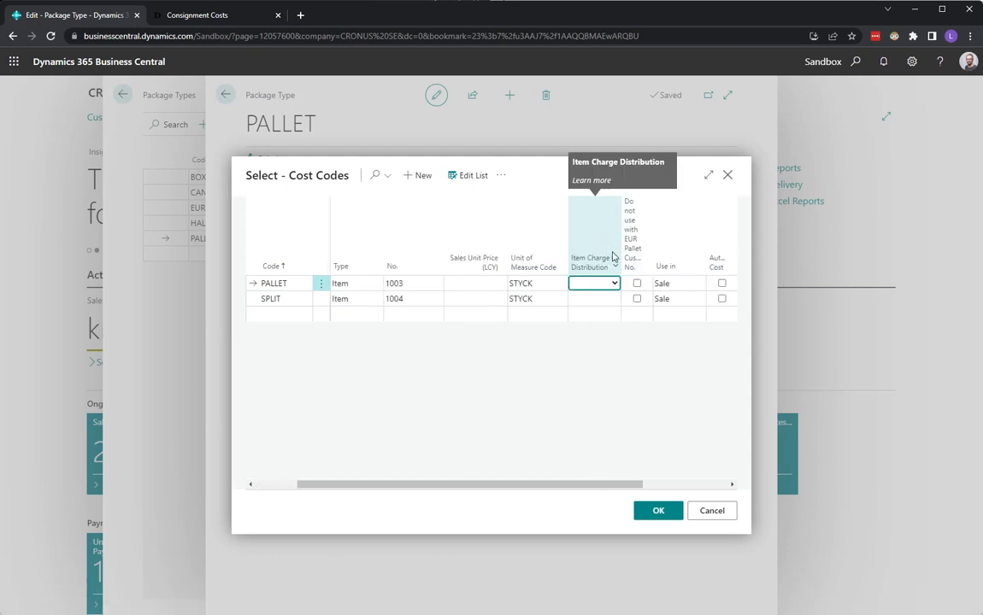
left_click(658, 510)
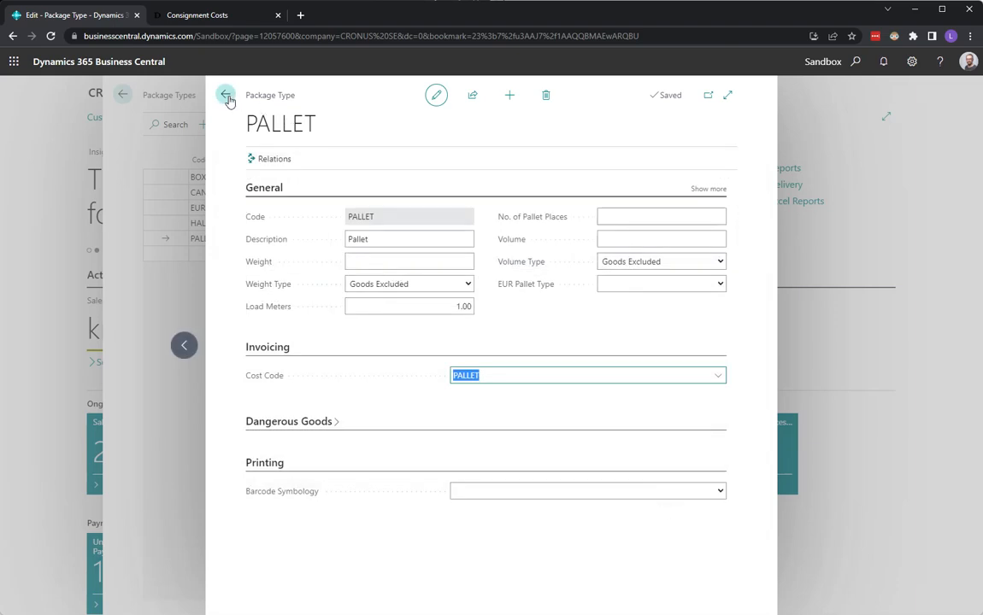
left_click(225, 95)
left_click(224, 95)
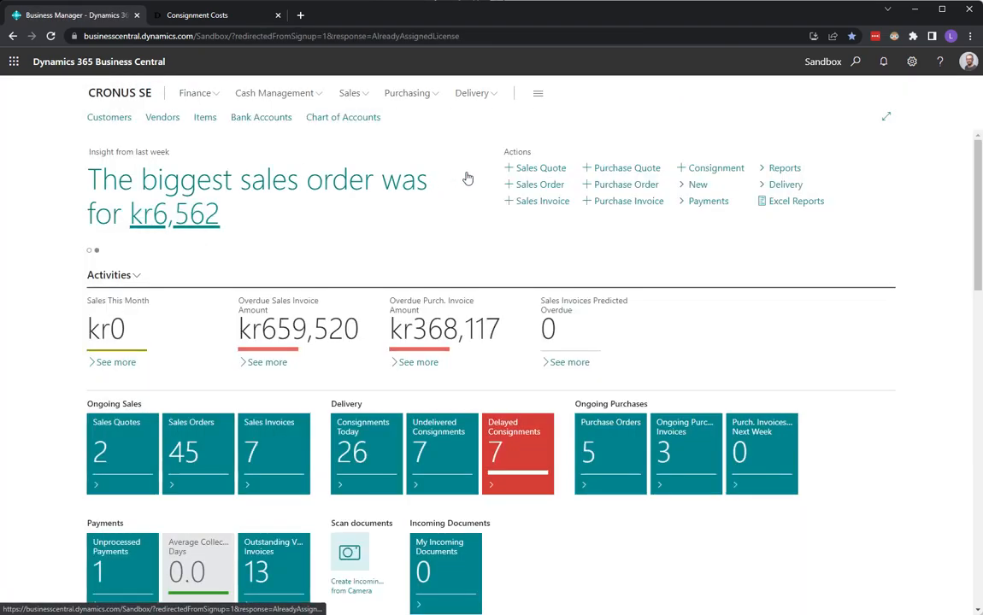
- Create a new sales order for the customer Adatum Corporation
left_click(523, 190)
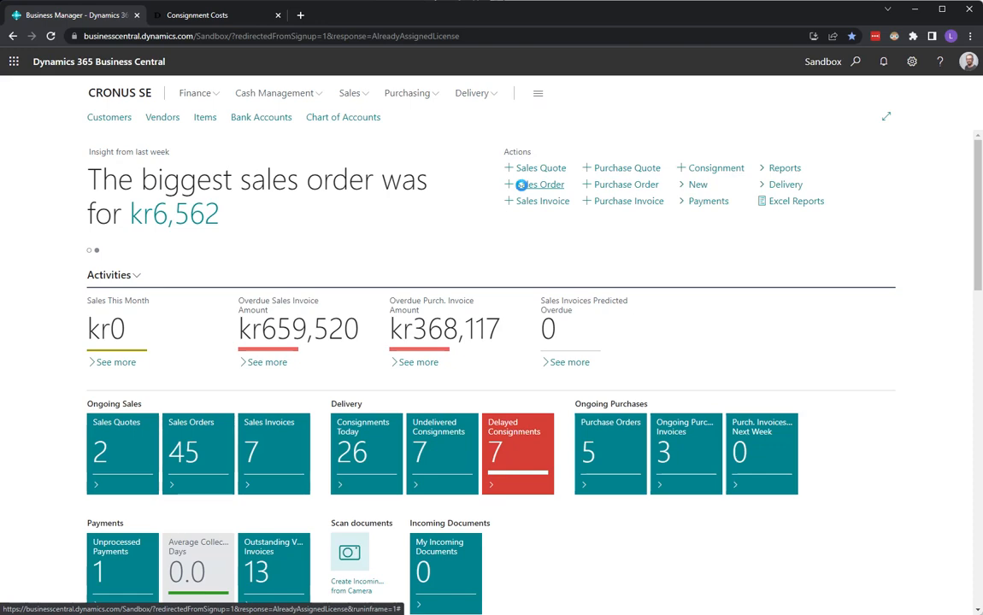
type("10000")
key("Tab")
- Set the sales order's location code to WHSE PICK and its shipping agent service to PALLET
scroll(465, 476, "down", 3)
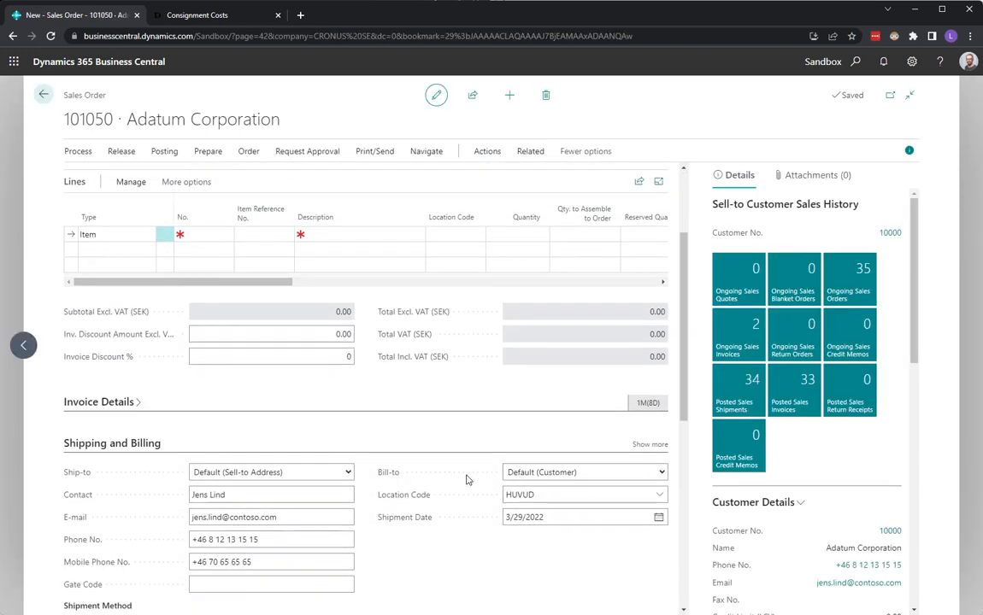
left_click(659, 285)
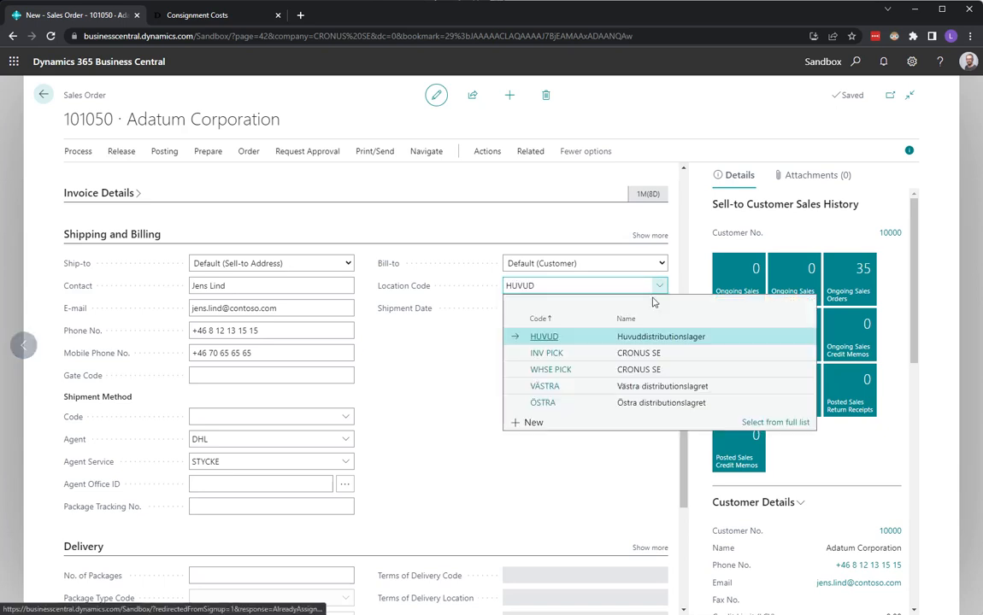
left_click(649, 370)
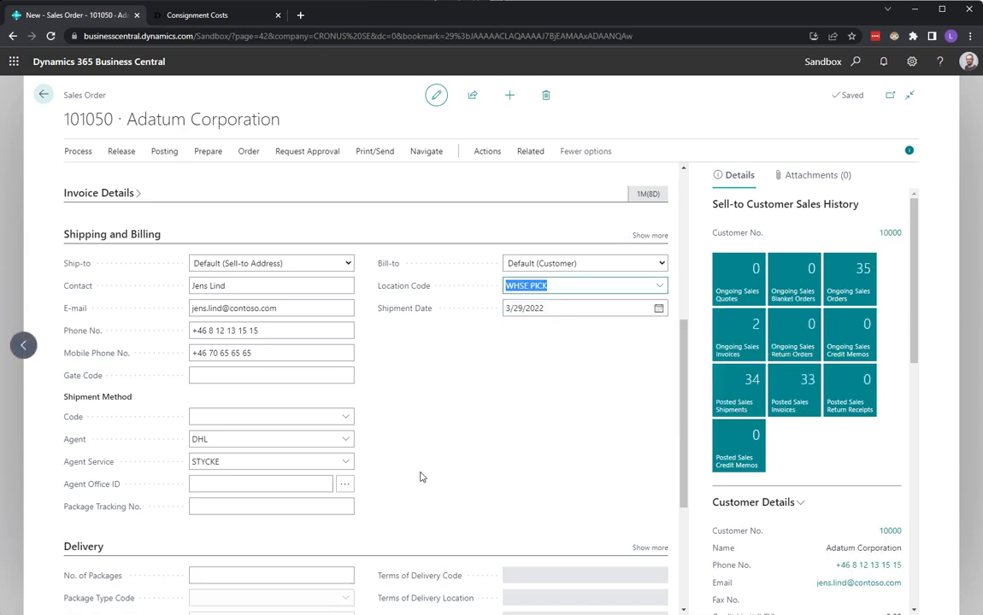
left_click(346, 462)
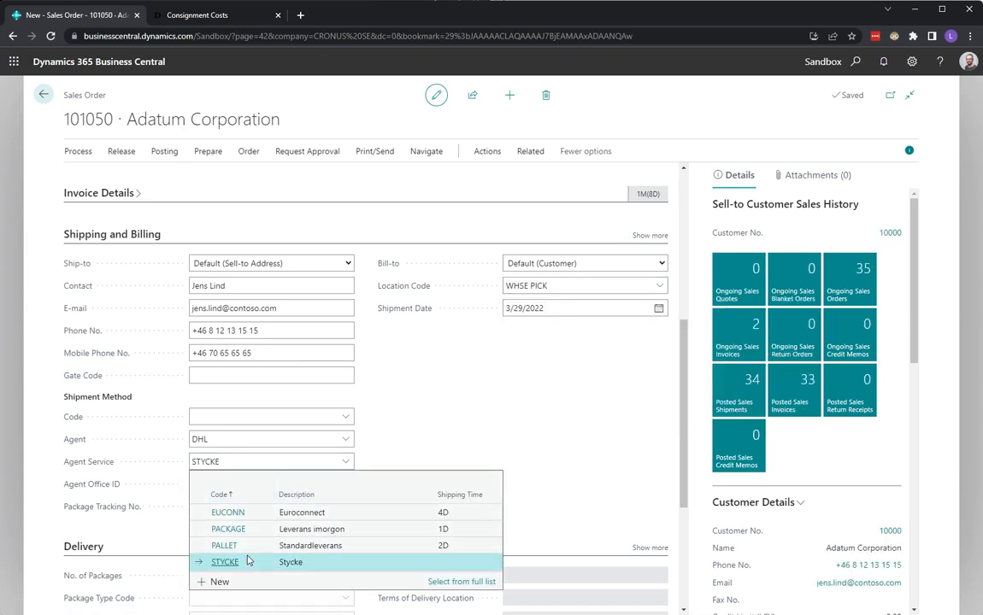
left_click(276, 545)
- Add item 1896-S ATEN Skrivbord to the first sales order line with a quantity of 1
scroll(395, 478, "up", 5)
left_click(208, 381)
left_click(225, 380)
left_click(295, 498)
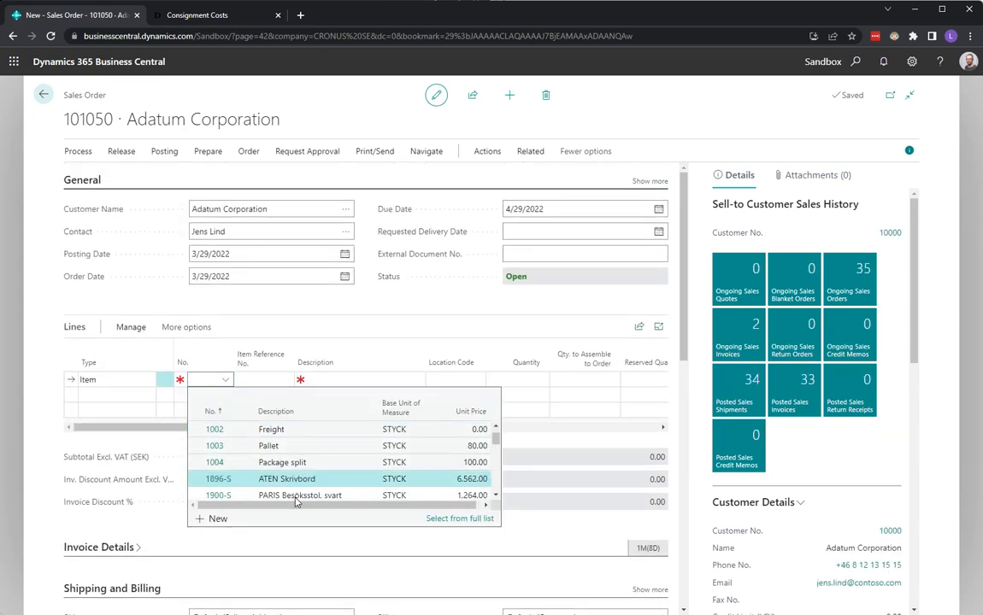
key("Return")
key("Return")
key("Return")
type("1")
key("Return")
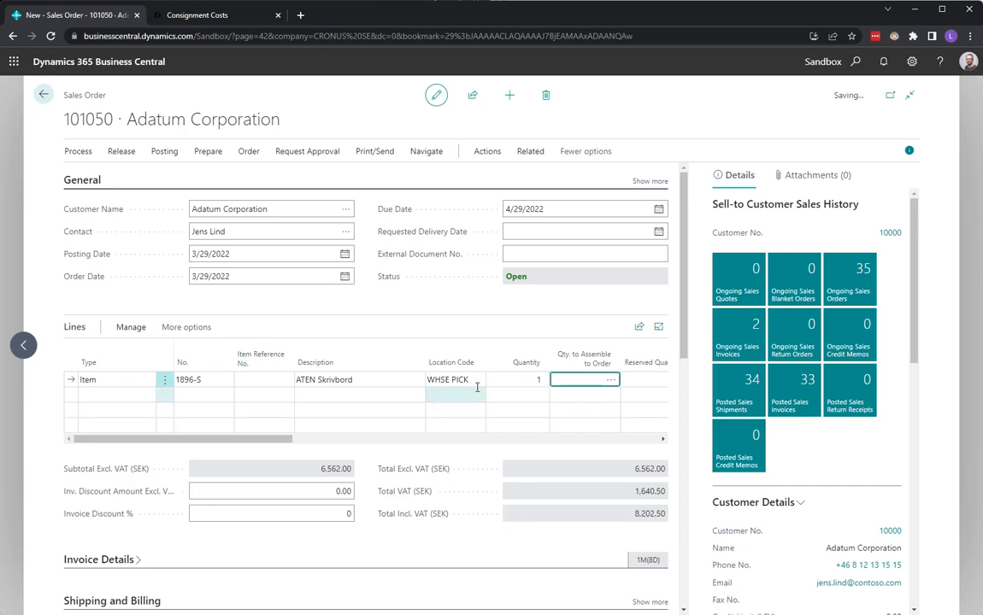
- Release the sales order and create a warehouse shipment from it
left_click(489, 152)
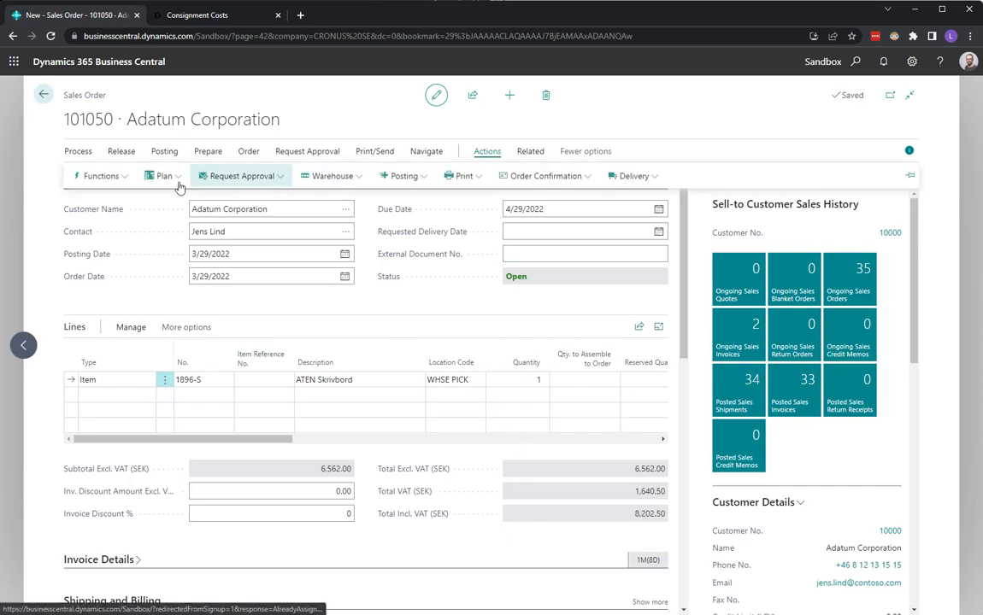
left_click(117, 154)
left_click(98, 178)
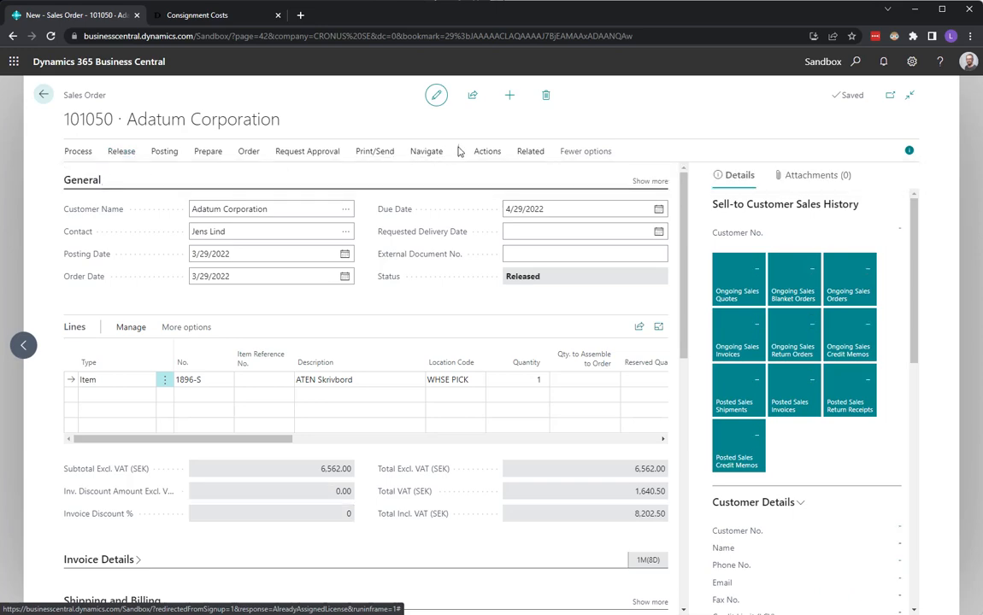
left_click(485, 153)
left_click(352, 176)
left_click(345, 219)
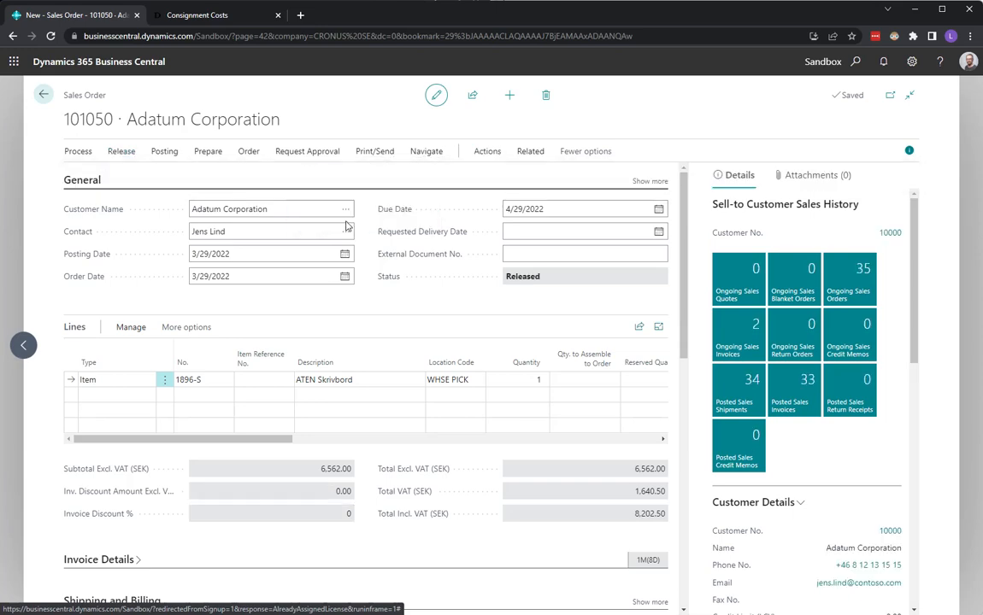
key("Return")
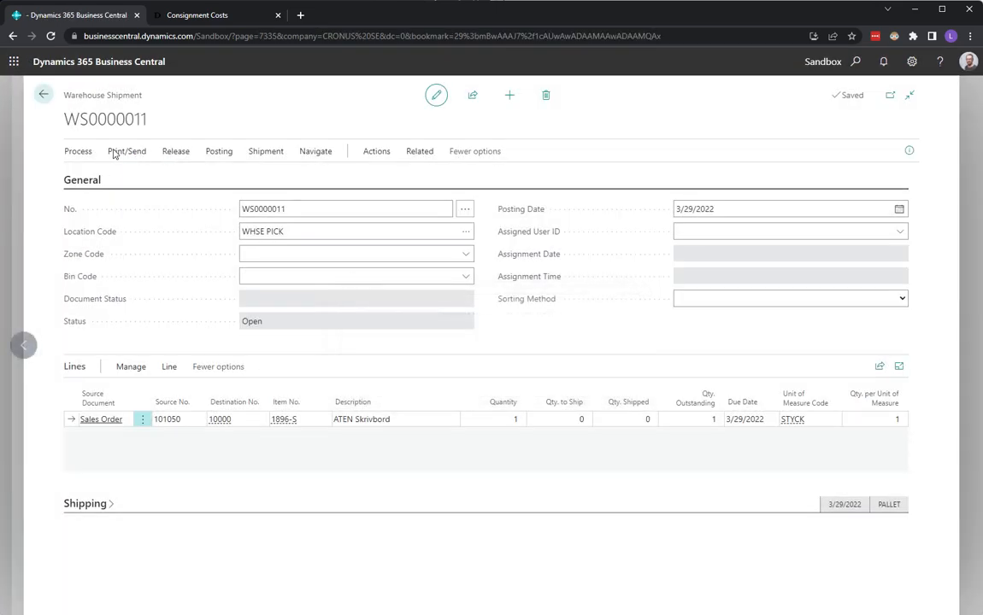
- Create a warehouse pick from the warehouse shipment with the default options
left_click(76, 152)
left_click(444, 177)
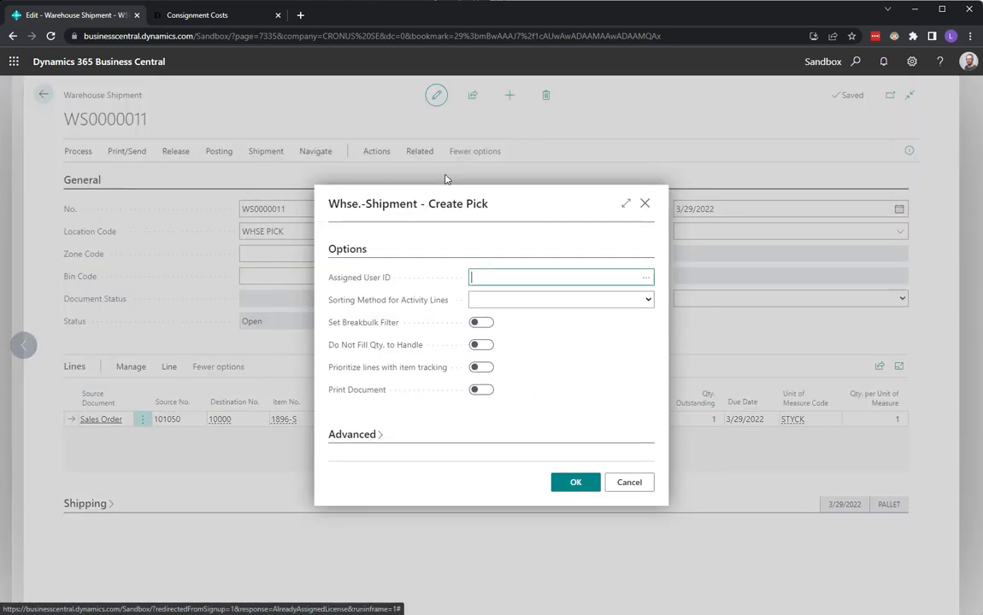
left_click(571, 492)
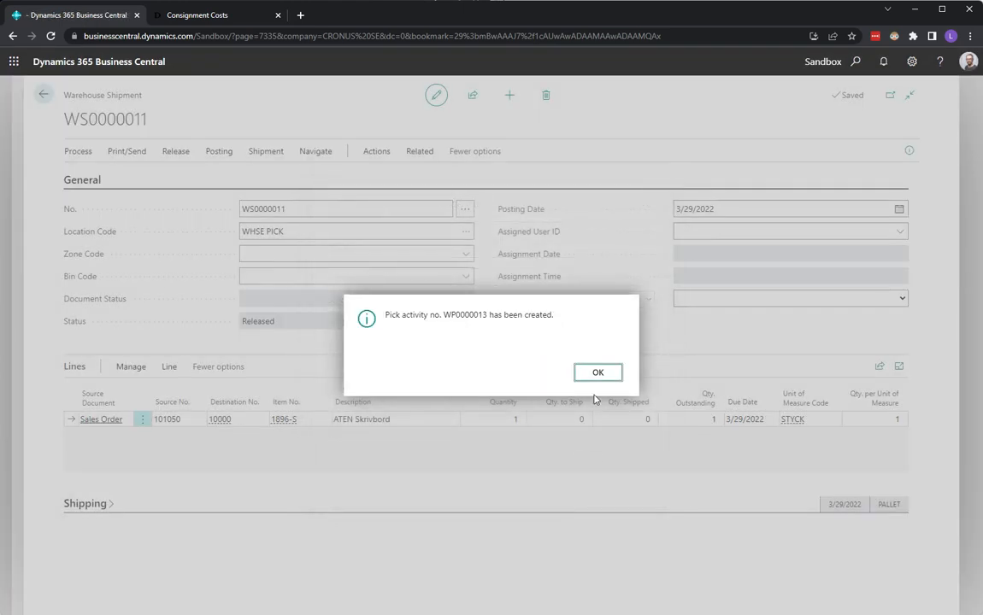
left_click(594, 371)
- Open the pick document from the shipment's pick lines and create a consignment from it
left_click(411, 153)
left_click(94, 178)
left_click(98, 222)
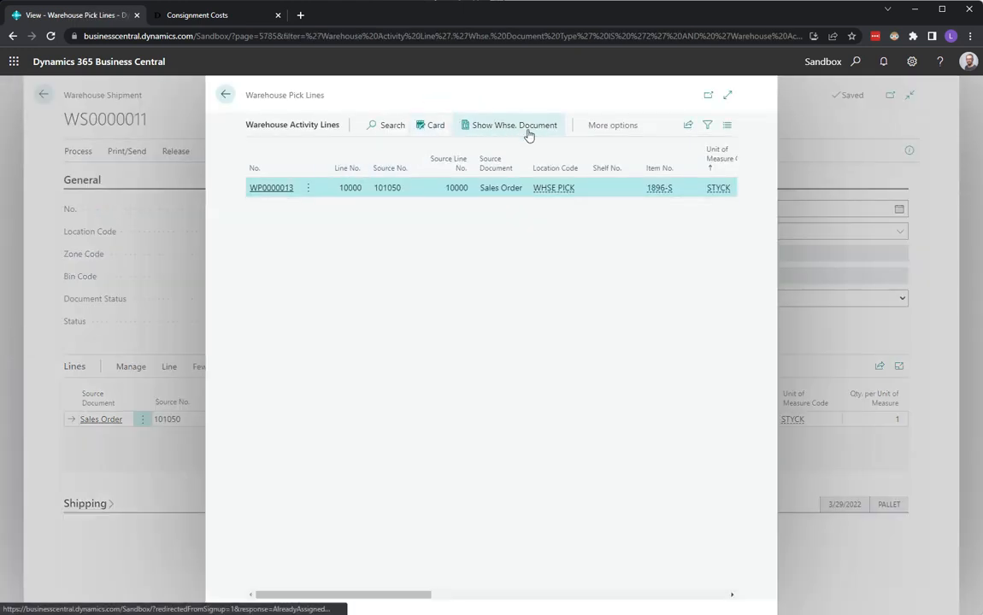
left_click(432, 128)
left_click(292, 148)
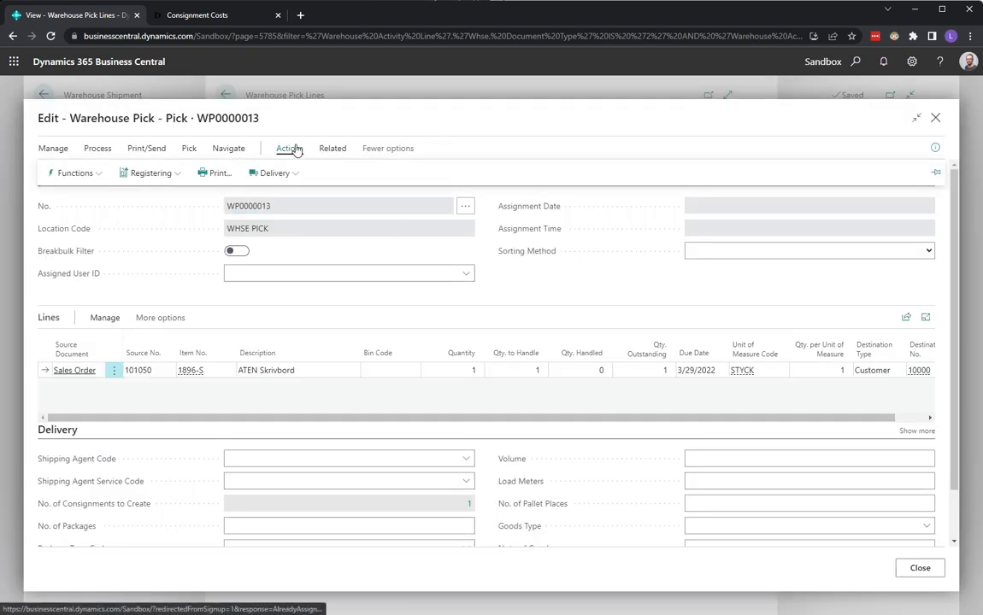
left_click(285, 173)
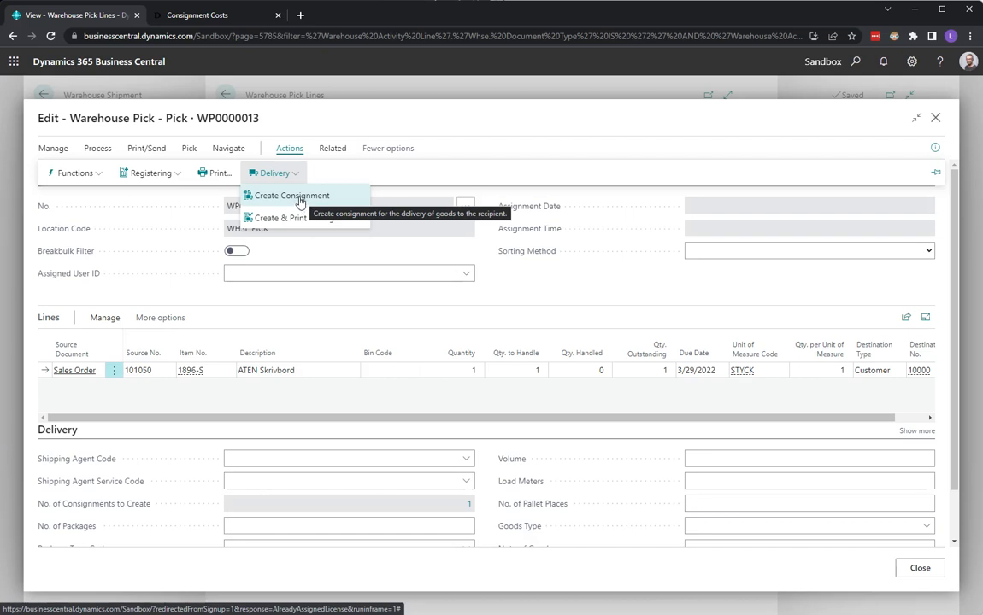
left_click(299, 201)
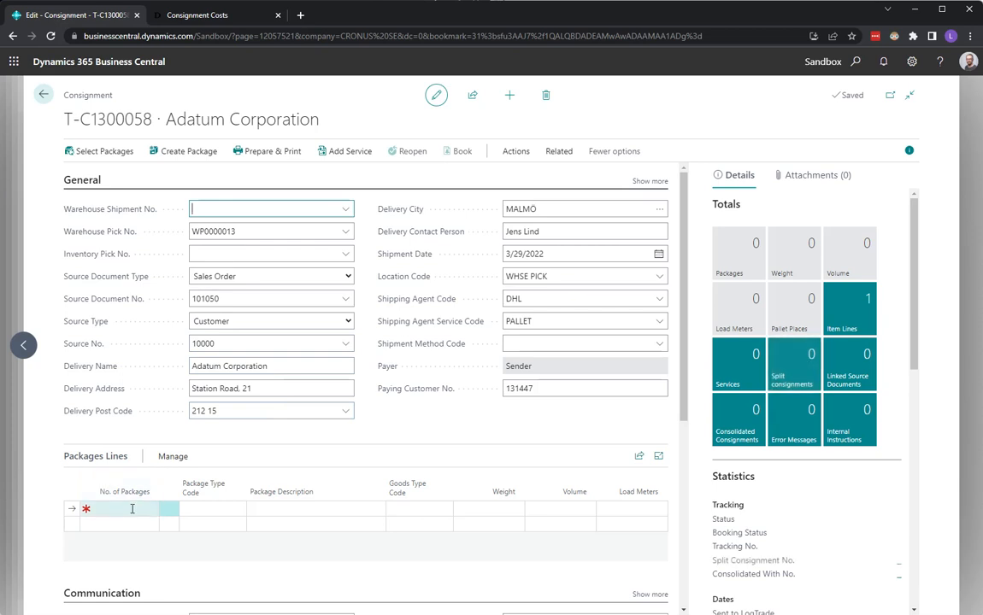
- Add a package line for 1 PALLET package to the consignment and return to the warehouse pick
left_click(133, 508)
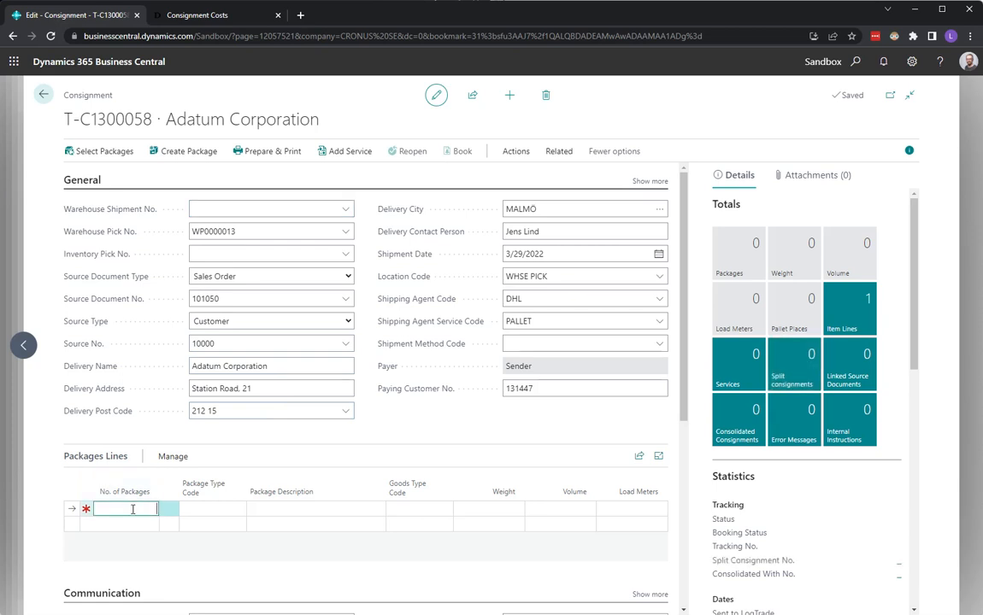
type("1")
key("Tab")
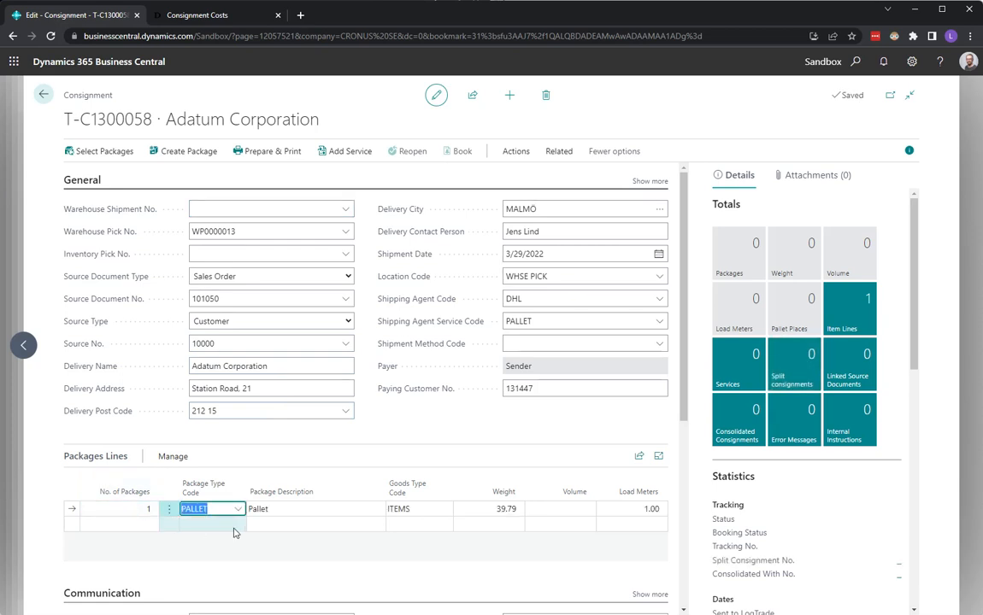
scroll(851, 435, "down", 3)
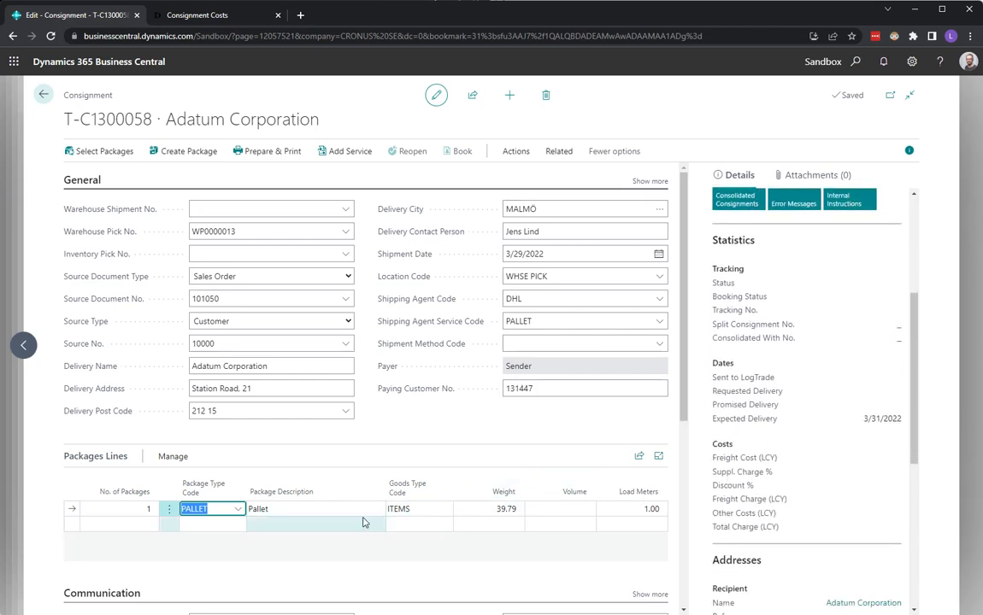
left_click(221, 530)
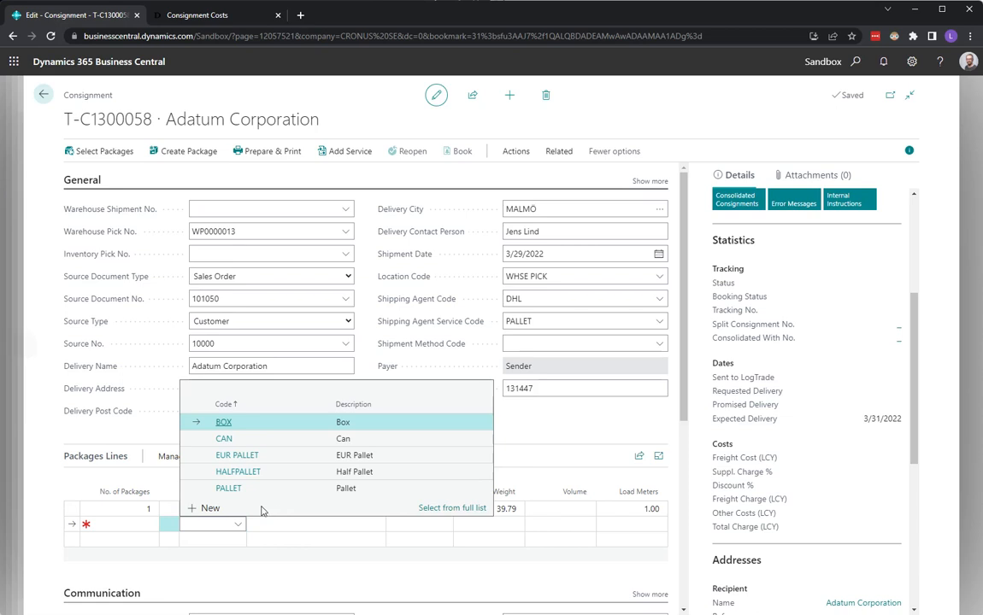
left_click(47, 97)
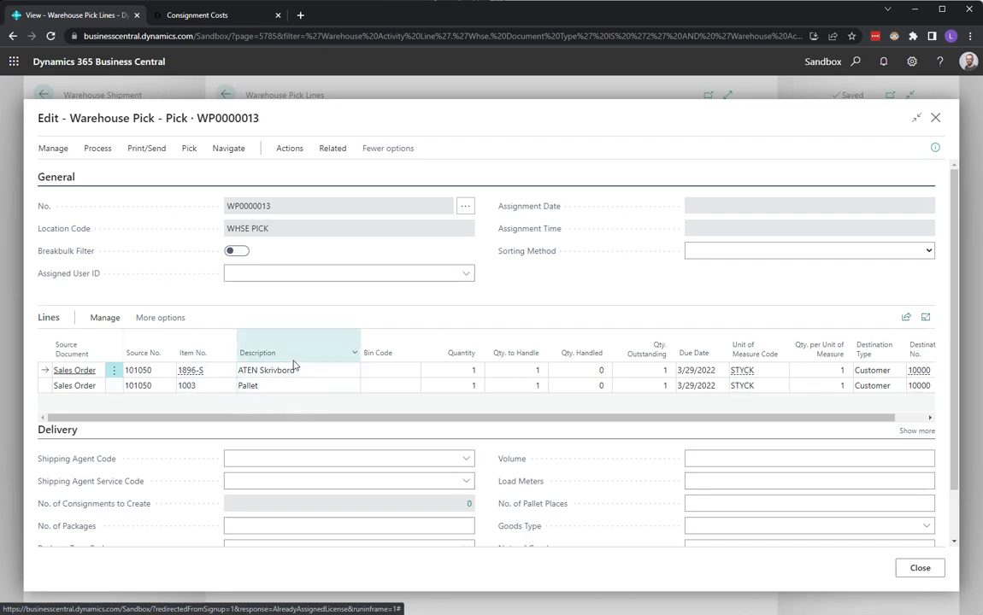
- Register the warehouse pick for the desk and pallet lines
left_click(98, 149)
left_click(85, 170)
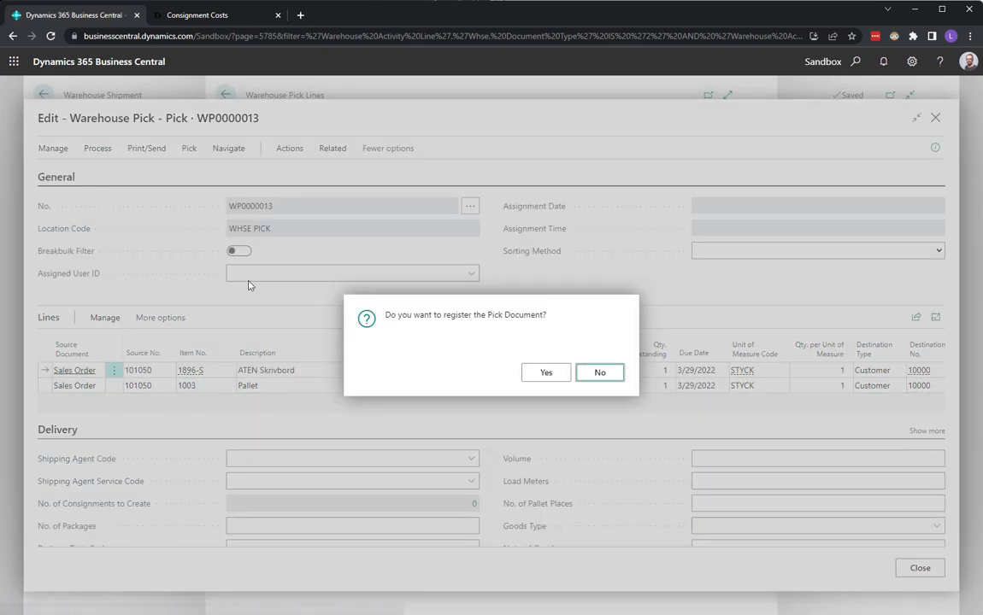
left_click(558, 367)
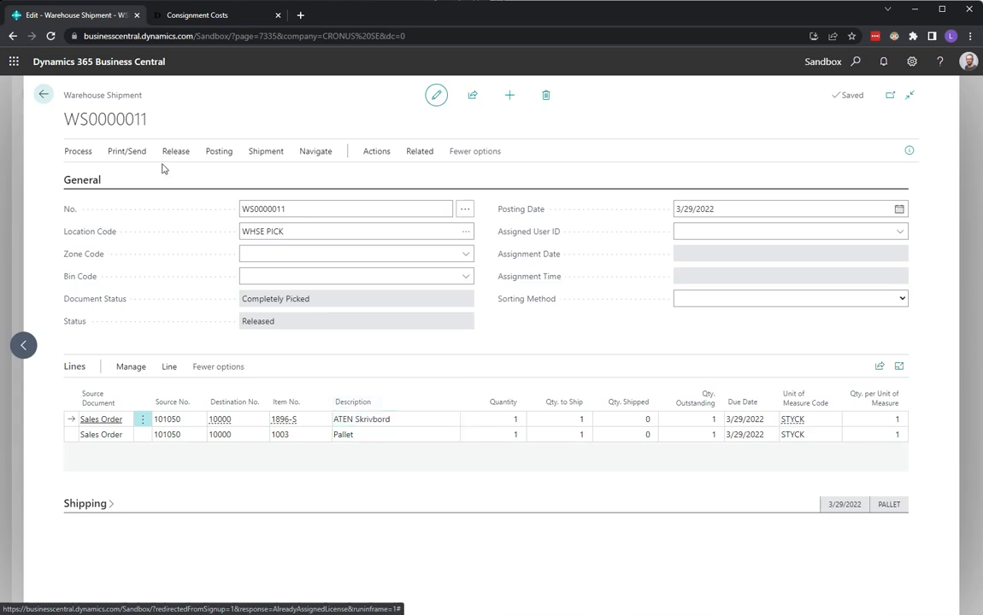
- Return to the home page and find the Cost Codes list by searching for "cost co"
left_click(44, 94)
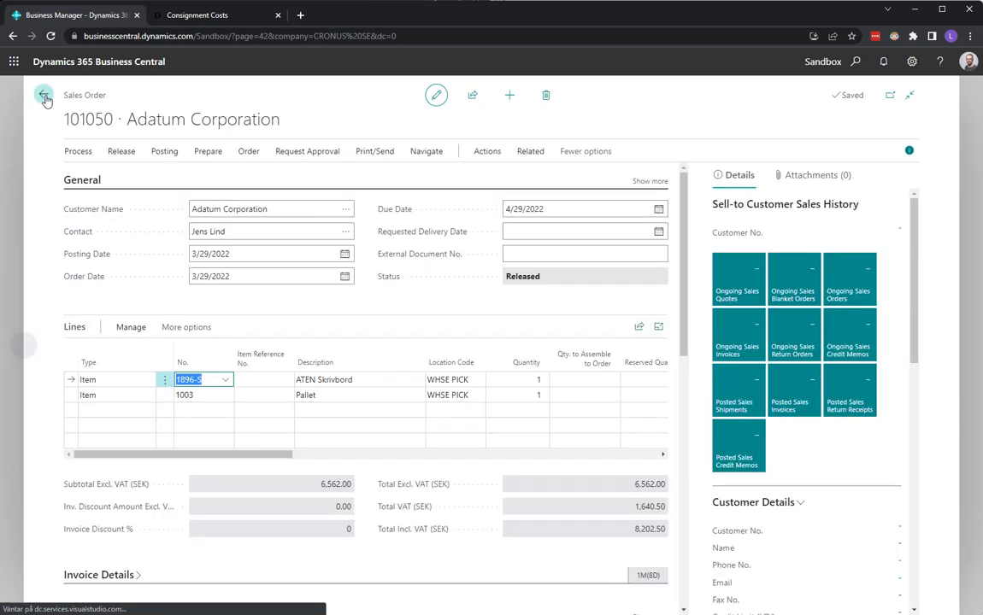
left_click(44, 95)
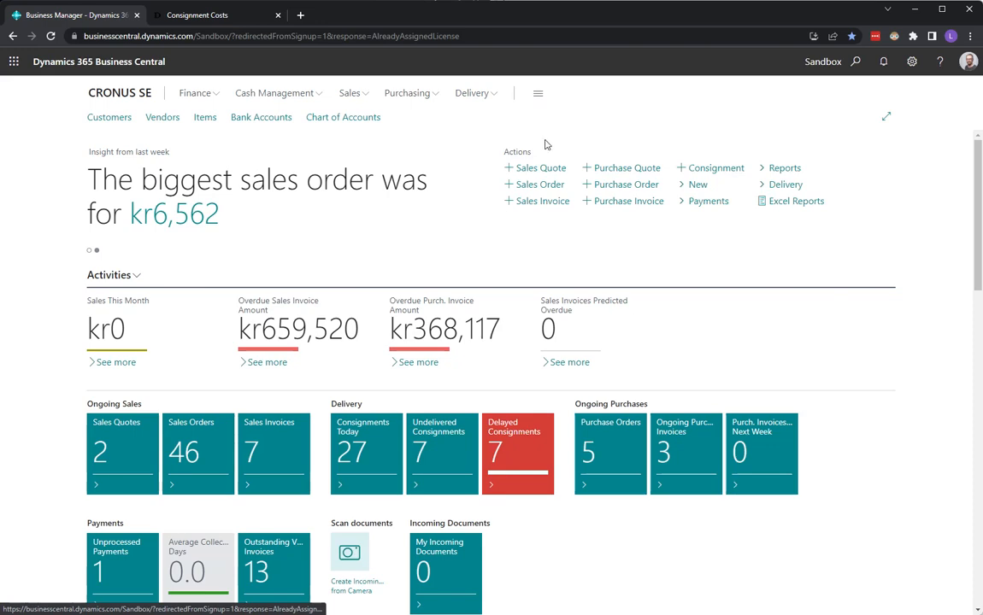
left_click(855, 61)
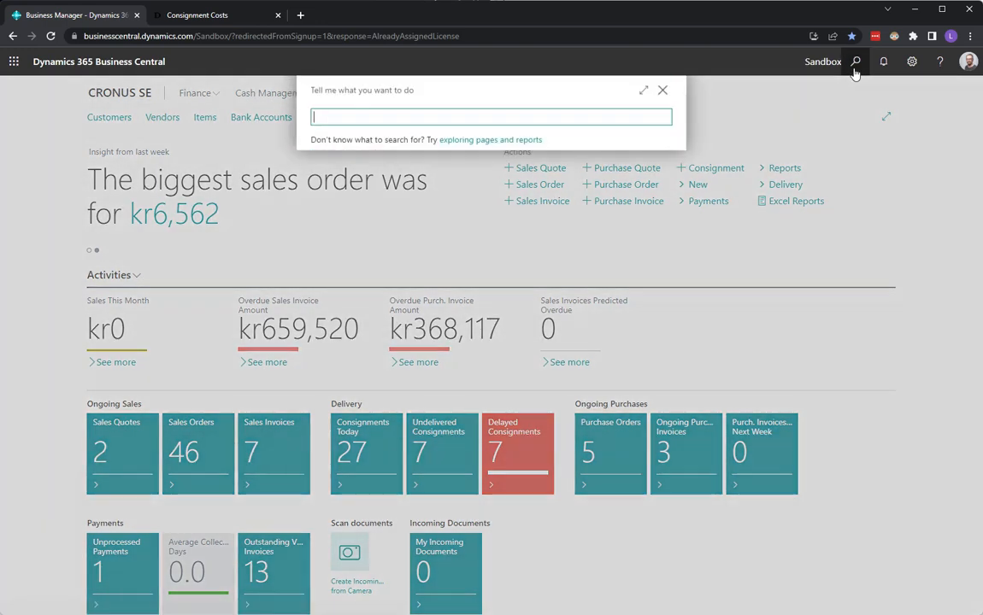
type("cost co")
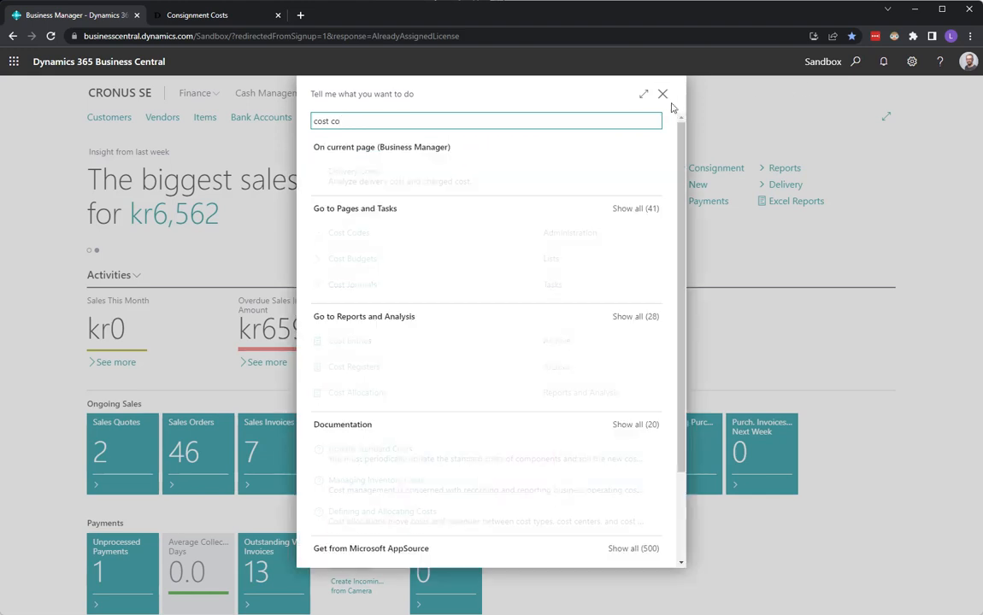
left_click(368, 231)
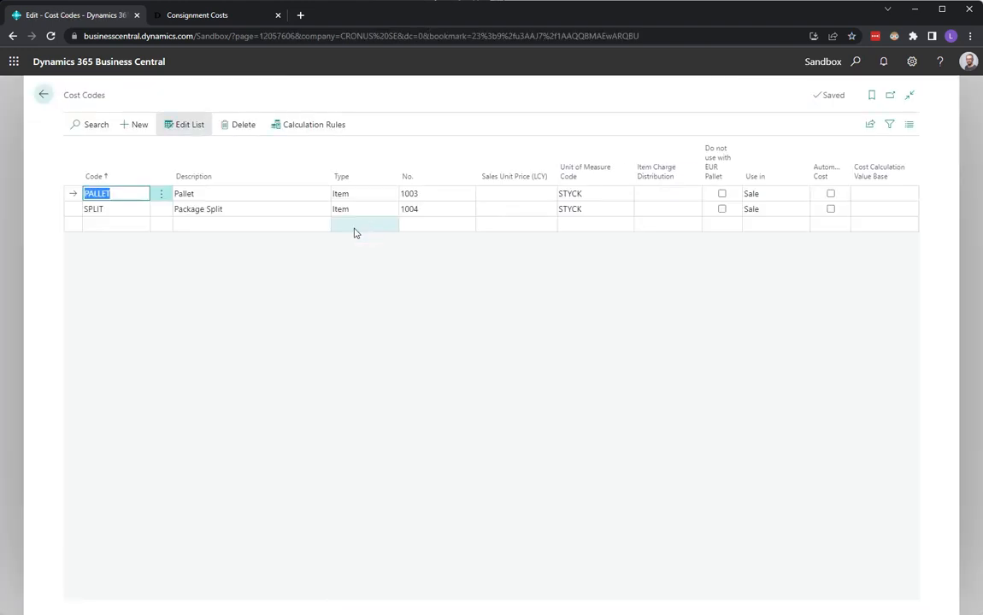
- Create cost code ORDERFEE with description Order Fee, type G/L Account and account number 3051
left_click(112, 225)
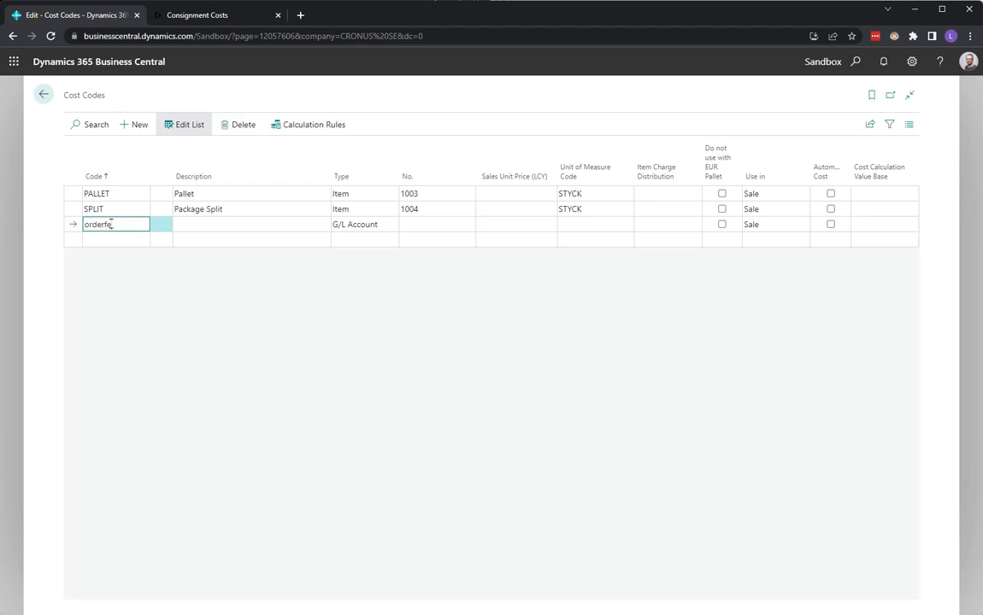
type("orderfee")
key("Tab")
type("O")
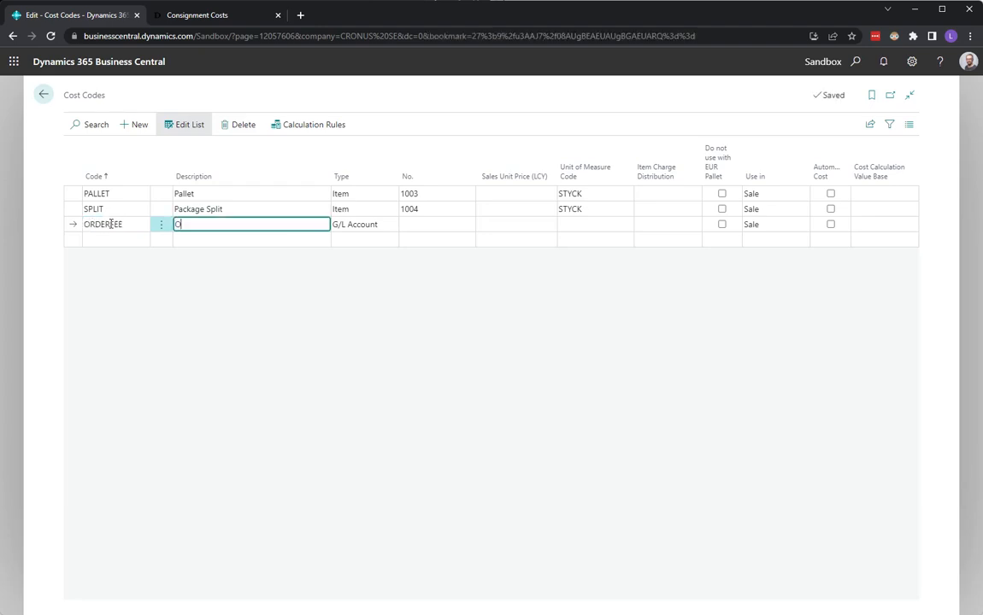
type("rder Fee")
key("Tab")
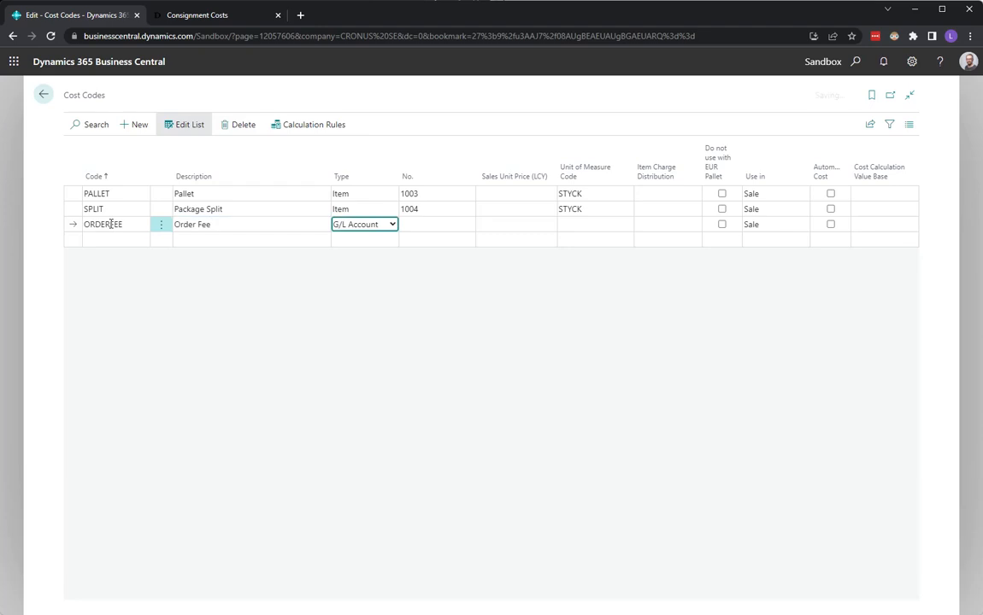
key("Tab")
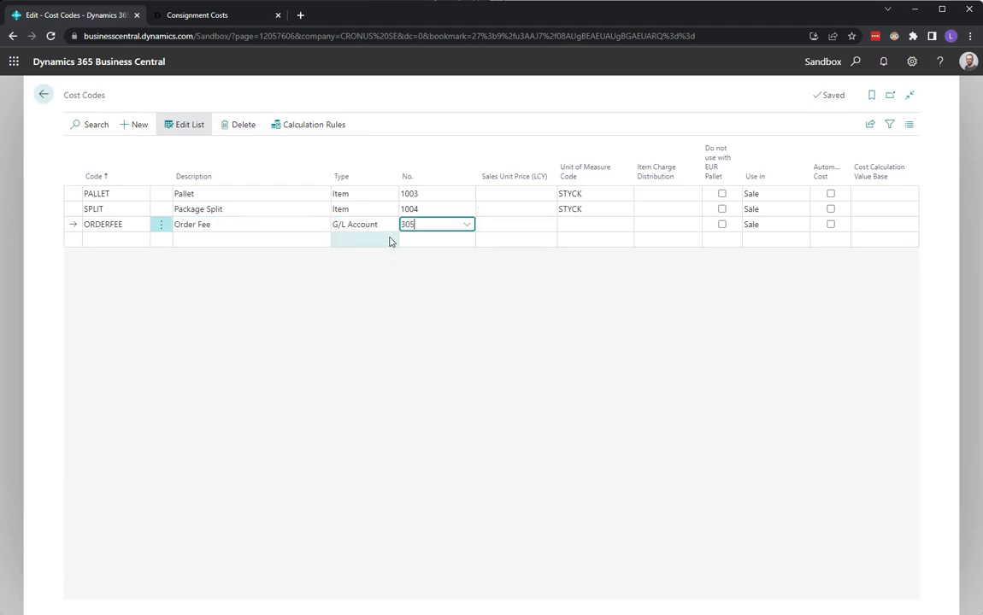
type("3051")
key("Tab")
key("Tab")
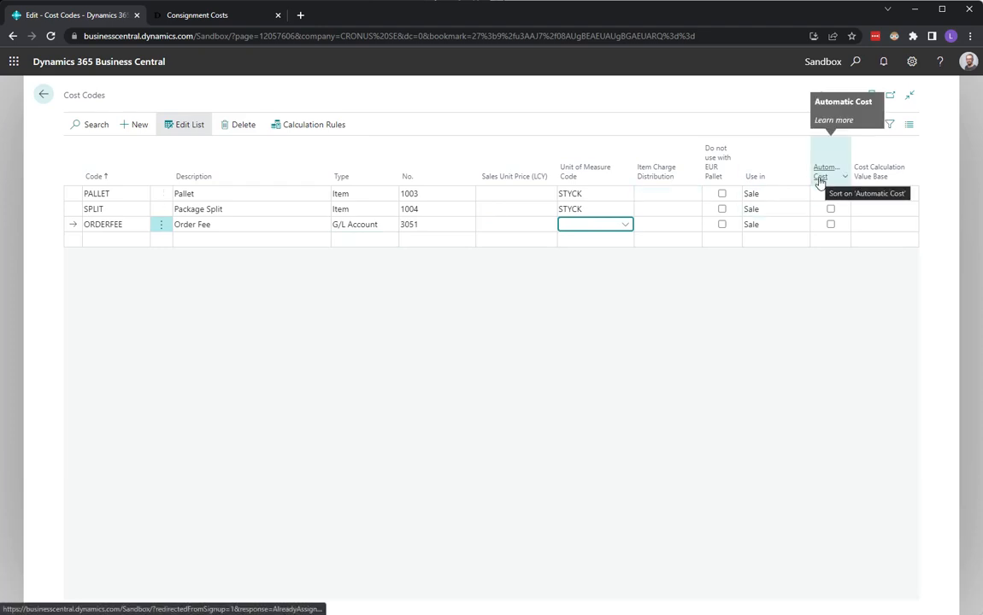
- Enable Automatic Cost for ORDERFEE and set its Cost Calculation Value Base to Order Item Value Excl. VAT
left_click(830, 224)
left_click(868, 227)
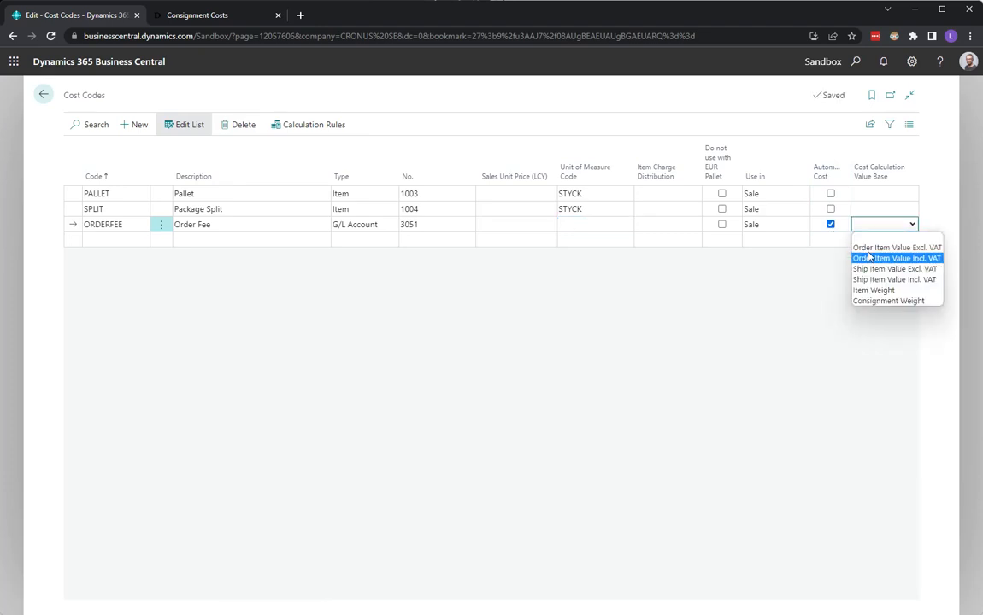
left_click(867, 248)
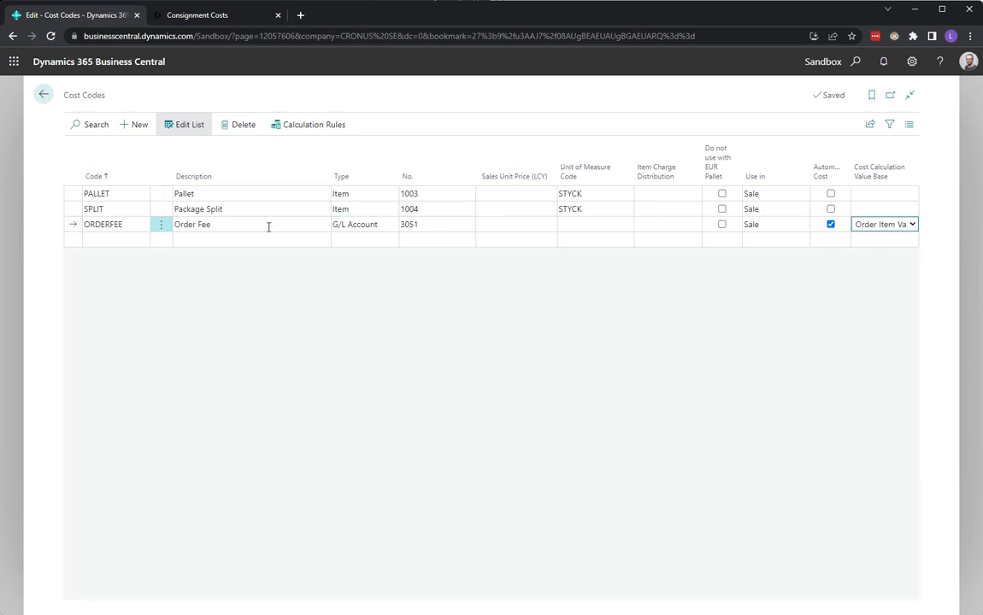
- Open the calculation rules for ORDERFEE, examine the From Value and Sales Unit Price of the first two rules, and return to the home page
left_click(316, 126)
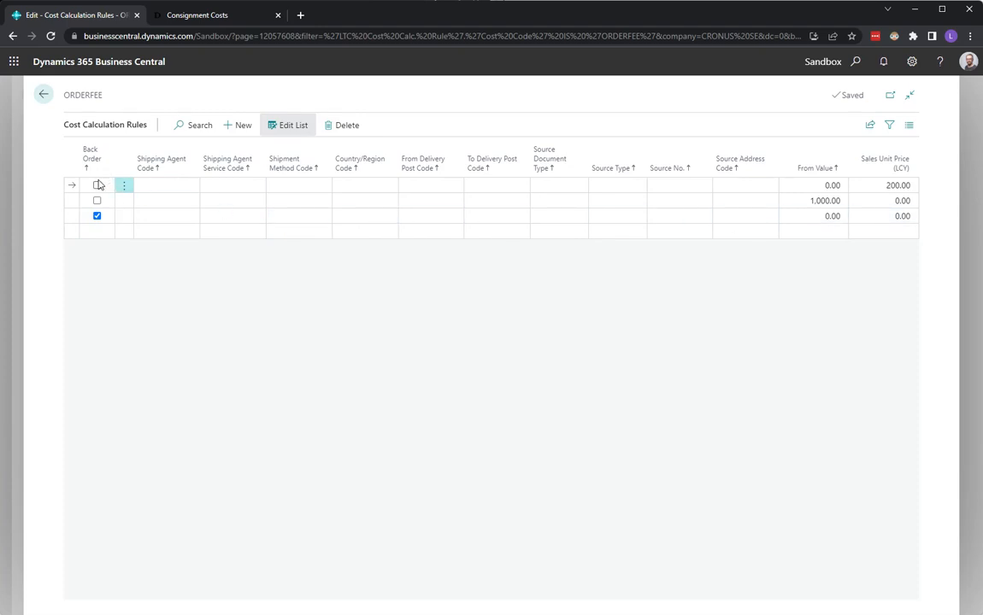
left_click(809, 184)
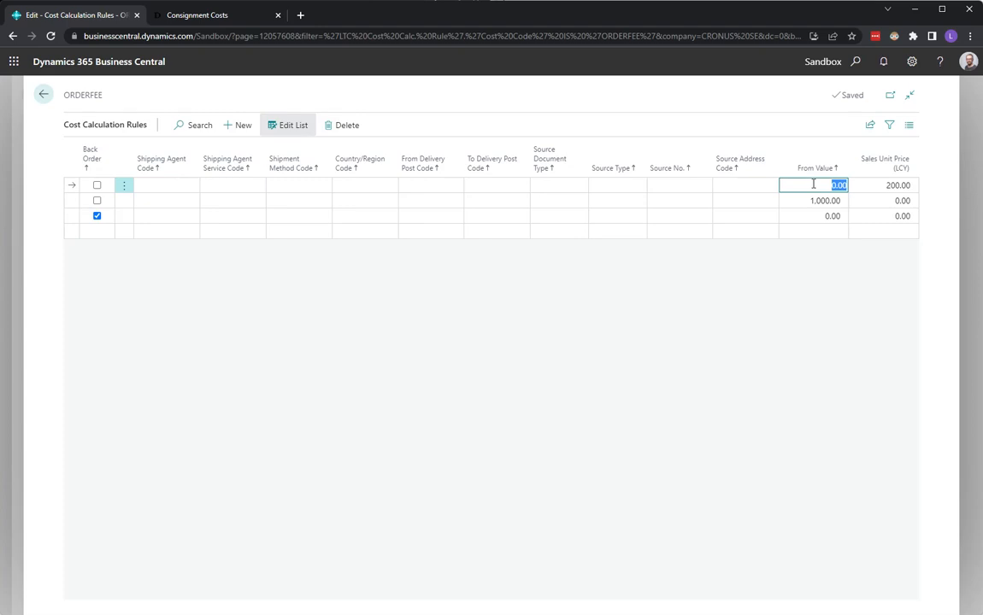
left_click(886, 184)
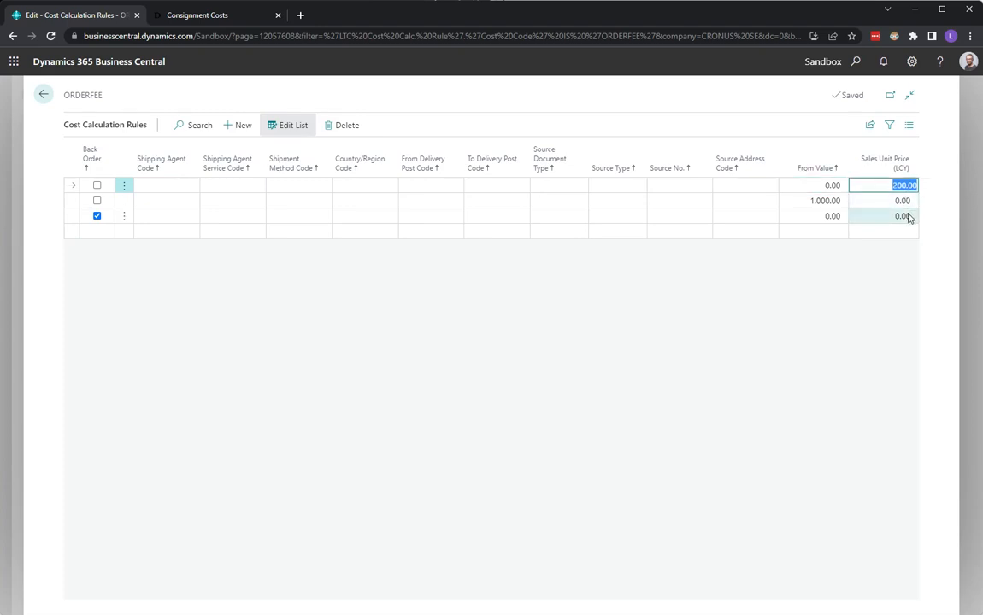
left_click(804, 201)
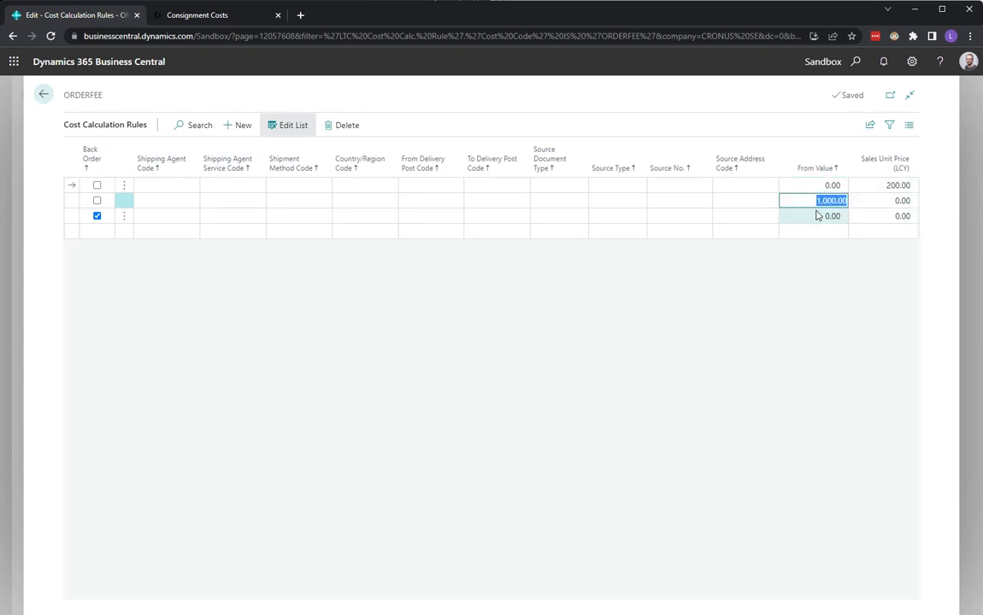
left_click(887, 201)
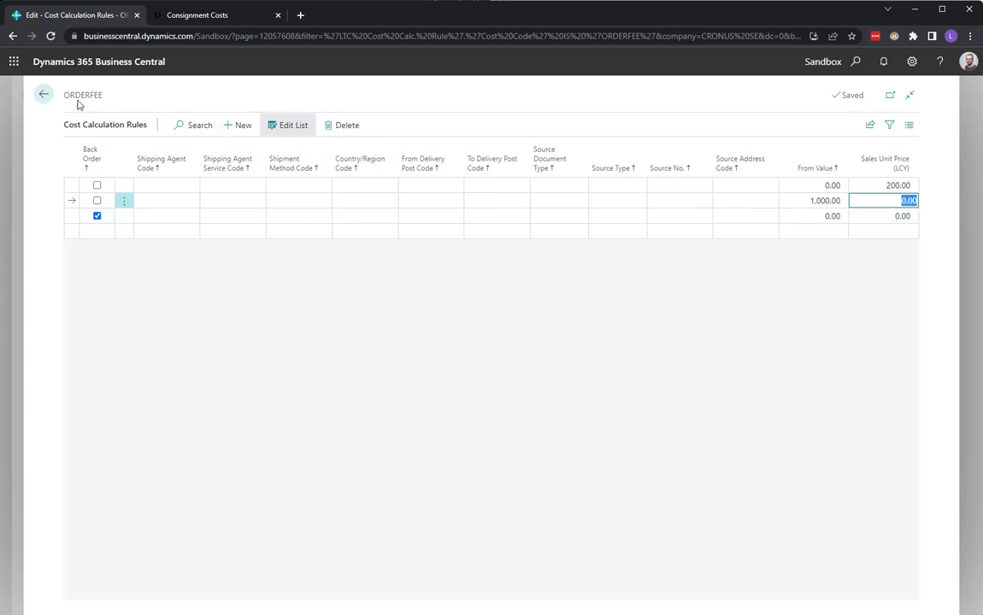
left_click(43, 95)
left_click(44, 95)
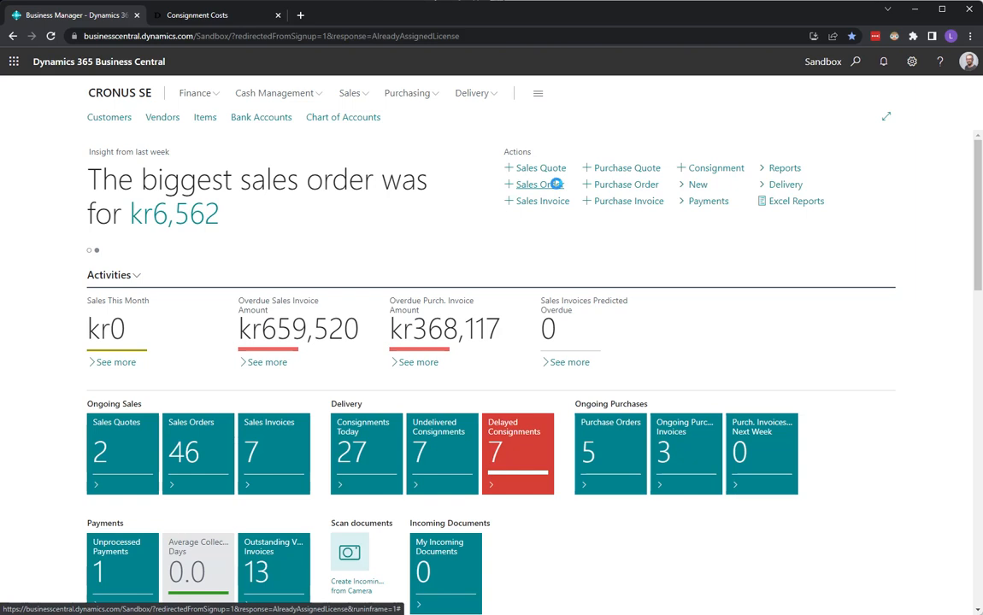
- Create a sales order for Adatum Corporation with an item line for 1896-S ATEN Skrivbord, quantity 1
left_click(554, 184)
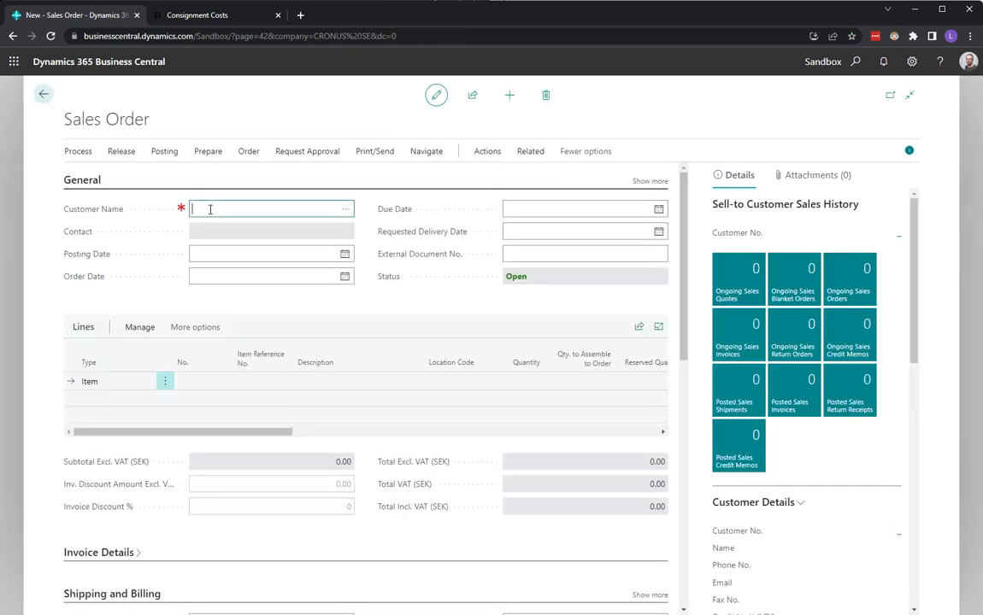
key("Tab")
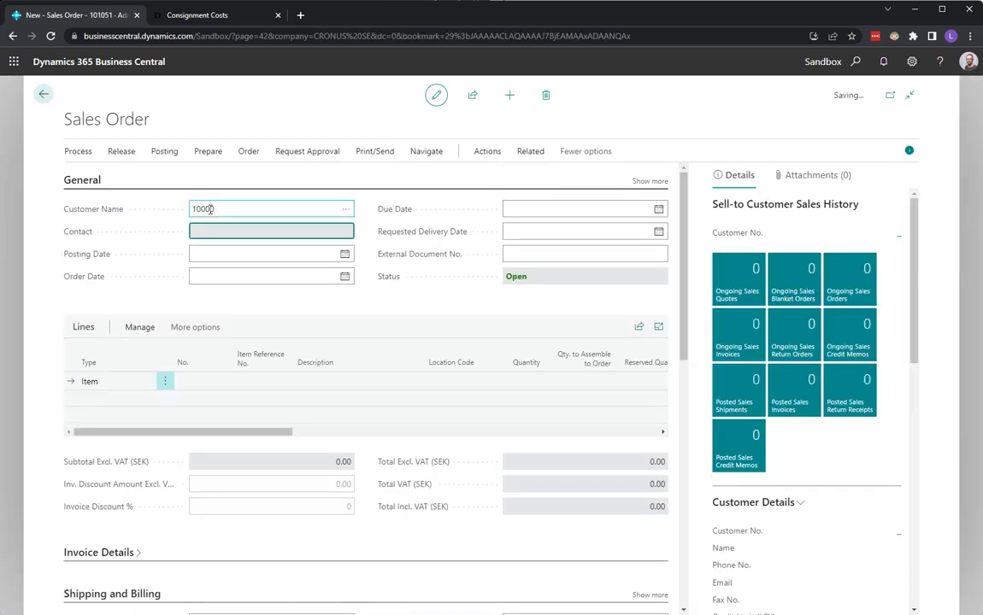
left_click(204, 380)
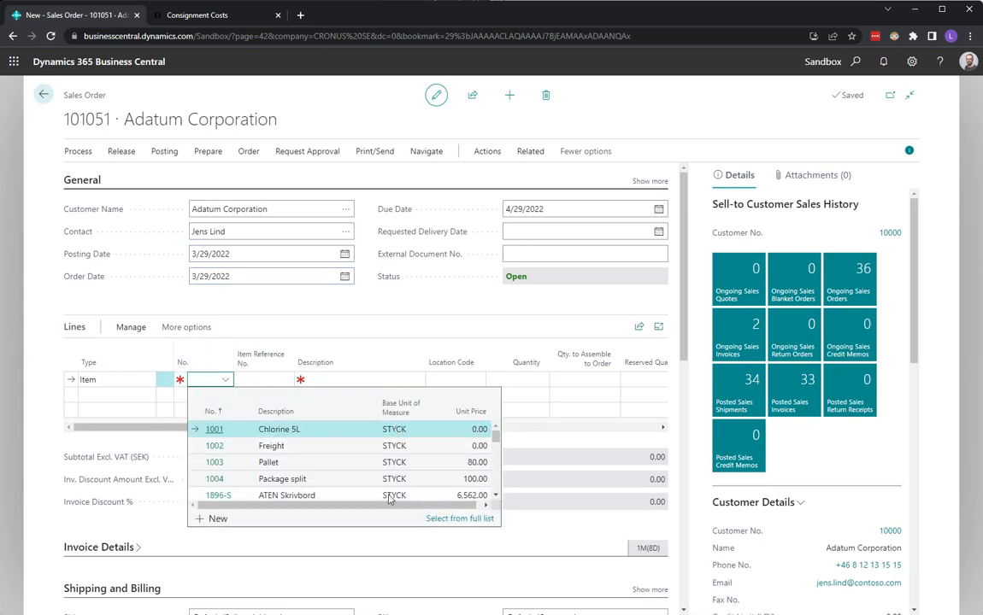
scroll(336, 487, "down", 1)
left_click(333, 481)
key("Return")
key("Return")
type("1")
key("Return")
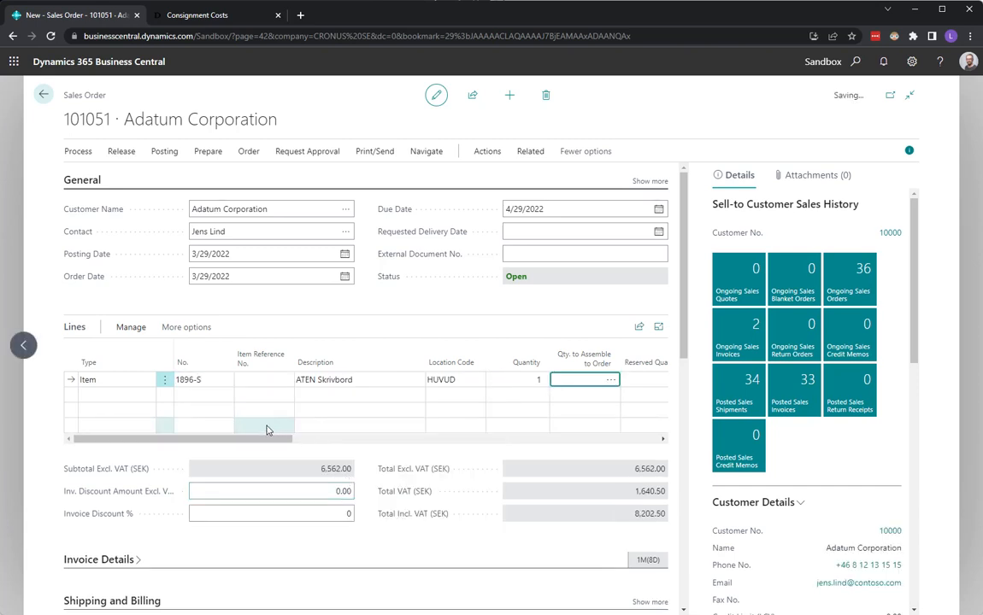
- Set the Unit Price Excl. VAT of the ATEN Skrivbord line to 500
left_click_drag(268, 439, 375, 438)
key("Return")
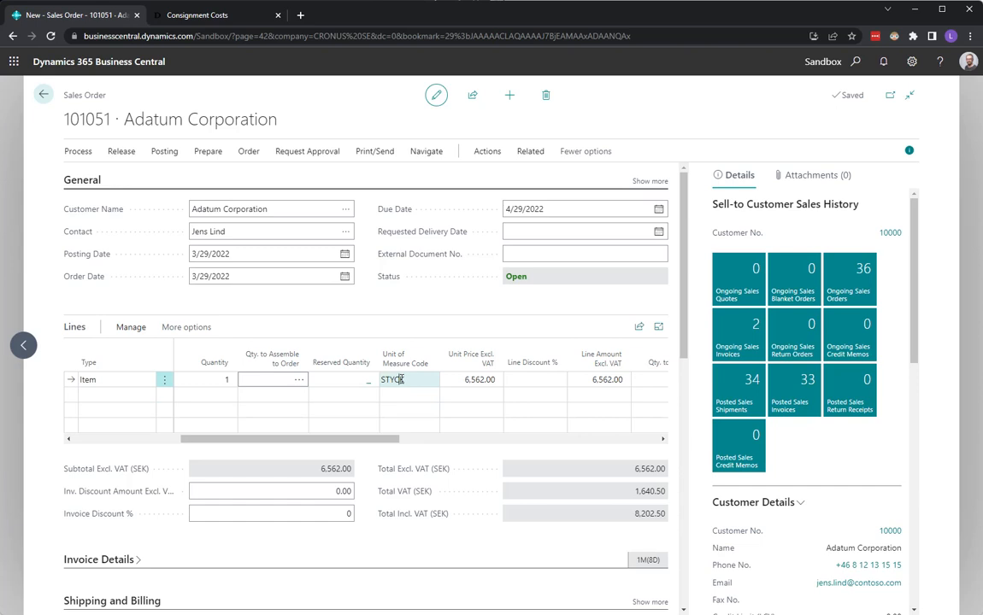
key("Return")
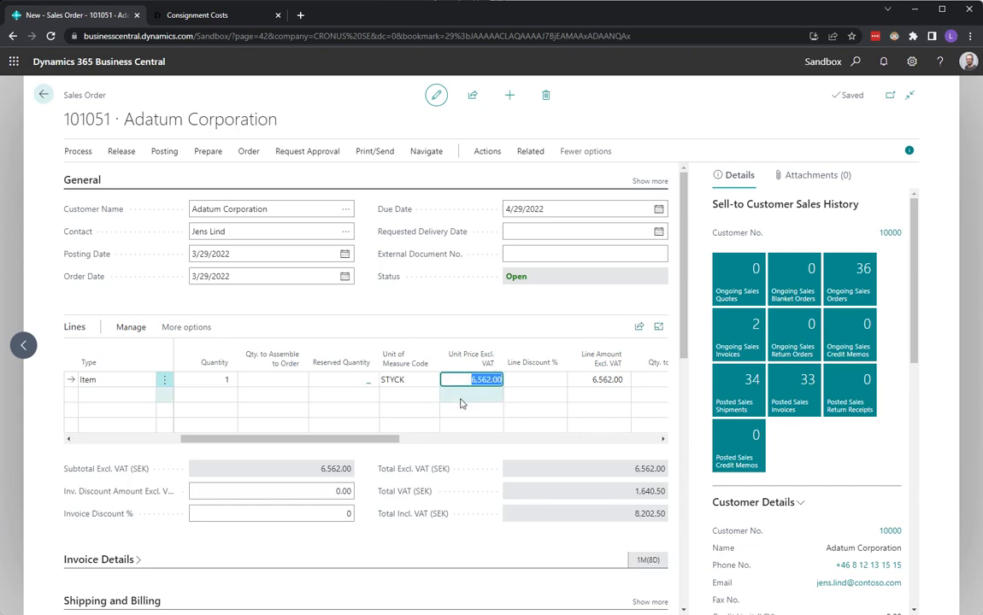
type("500")
key("Return")
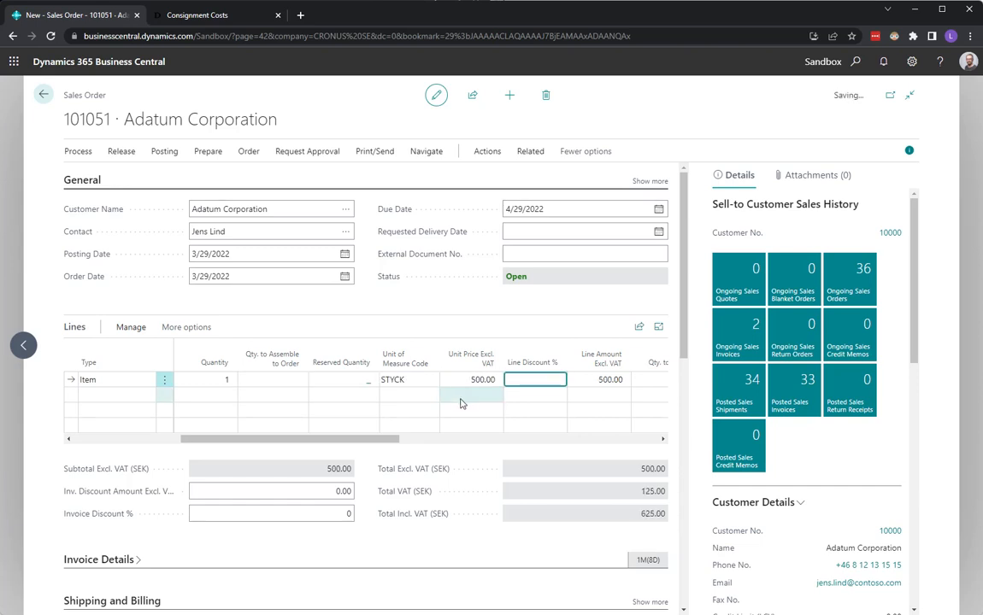
- Create a consignment from the Adatum Corporation sales order
left_click(497, 156)
left_click(637, 179)
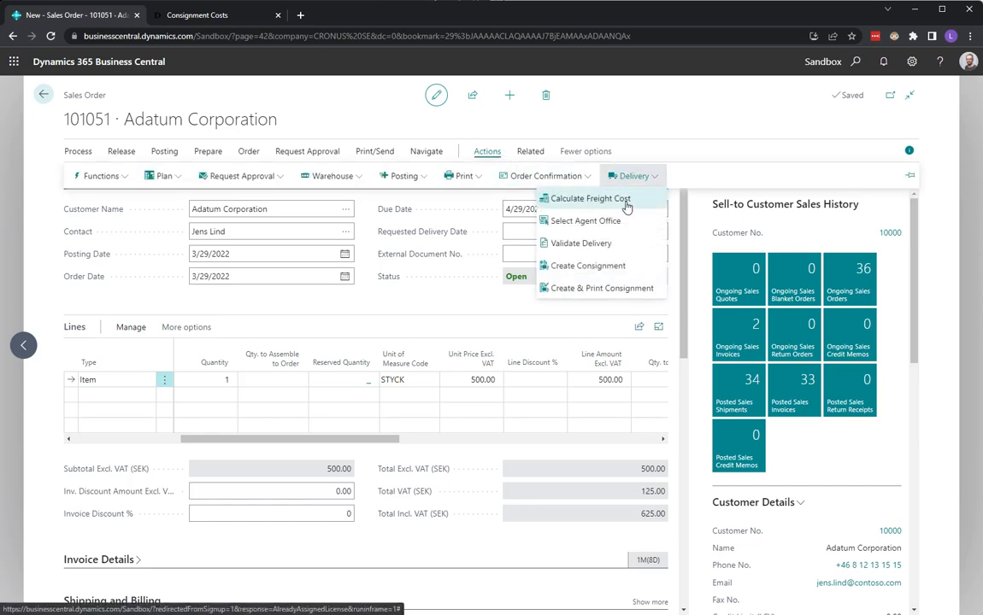
left_click(585, 262)
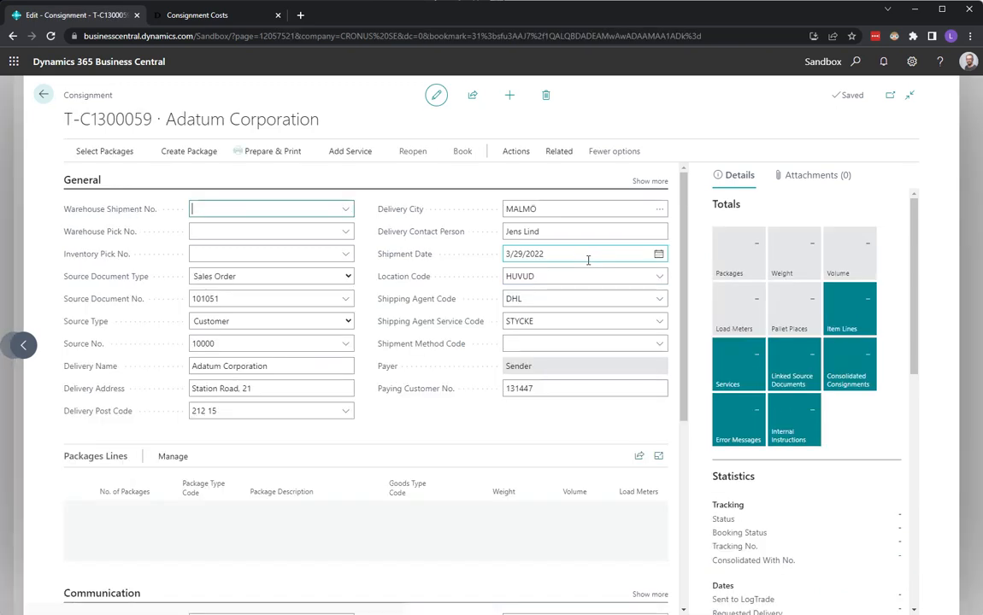
- Check the cost figures in the consignment's details and open its Consignment Costs list
scroll(823, 504, "down", 5)
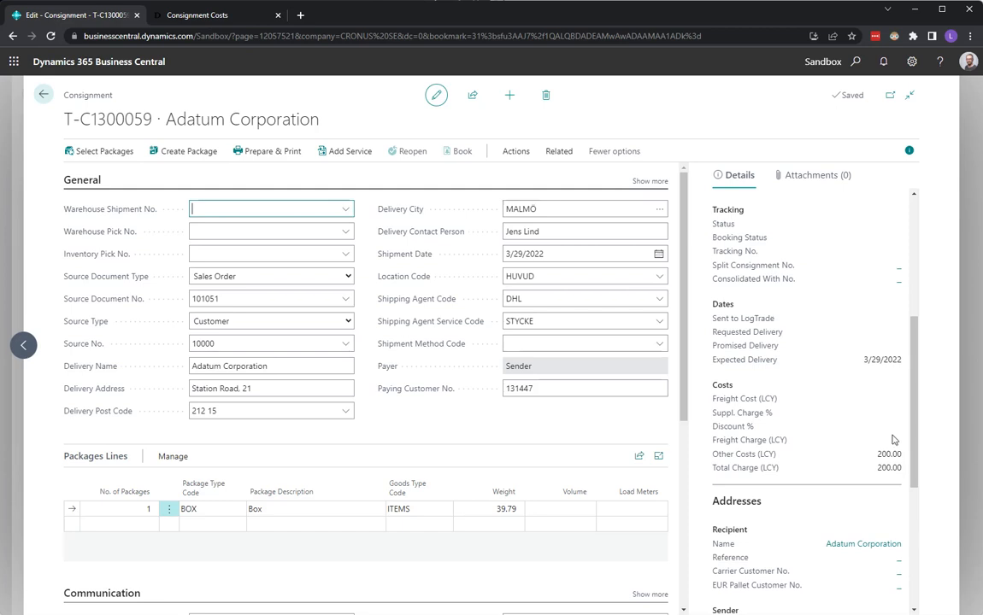
left_click(560, 151)
left_click(615, 177)
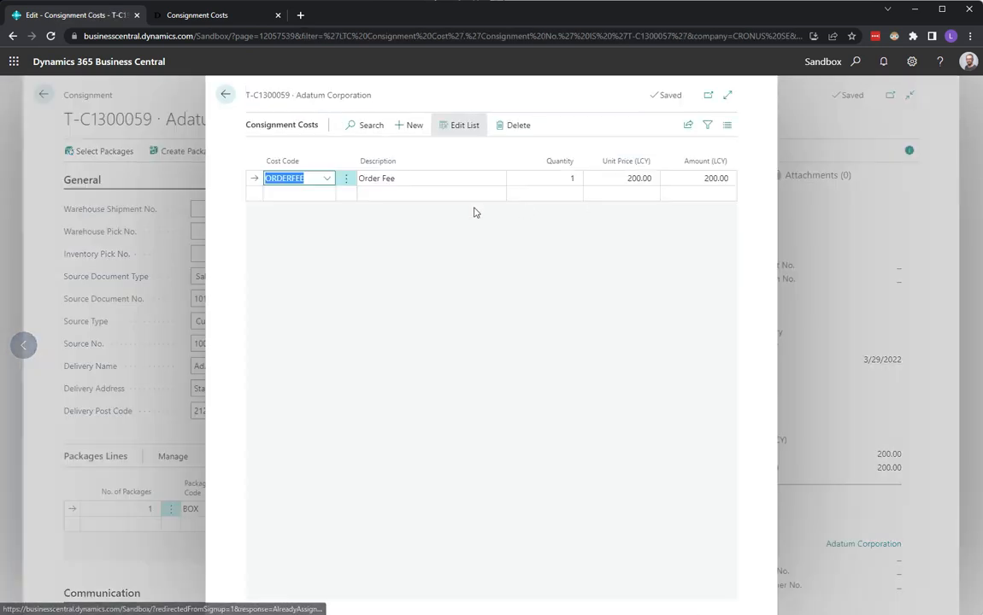
- Close the cost list and the consignment, and examine the lines on the sales order for the order fee
left_click(227, 95)
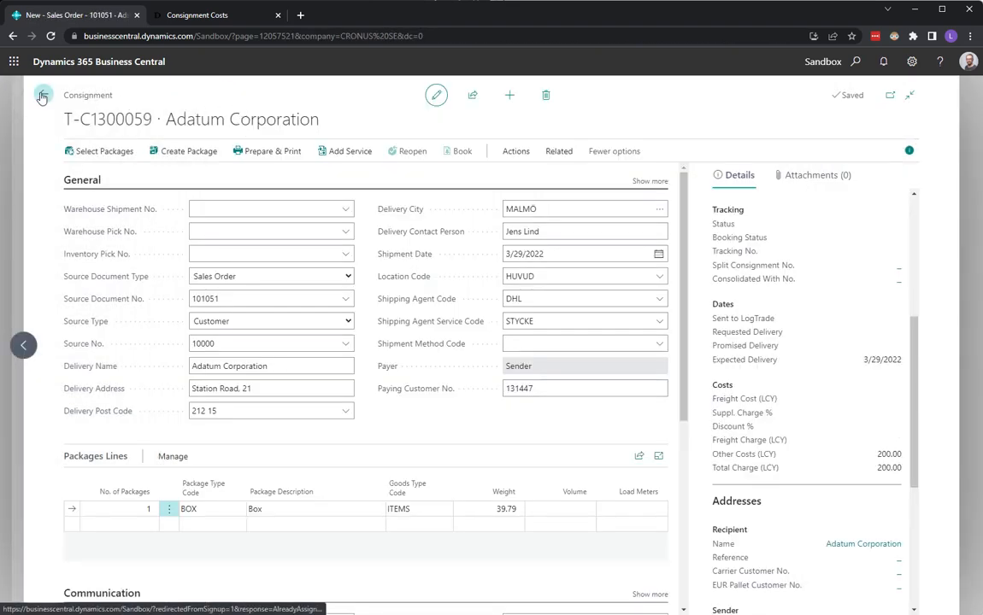
left_click(42, 95)
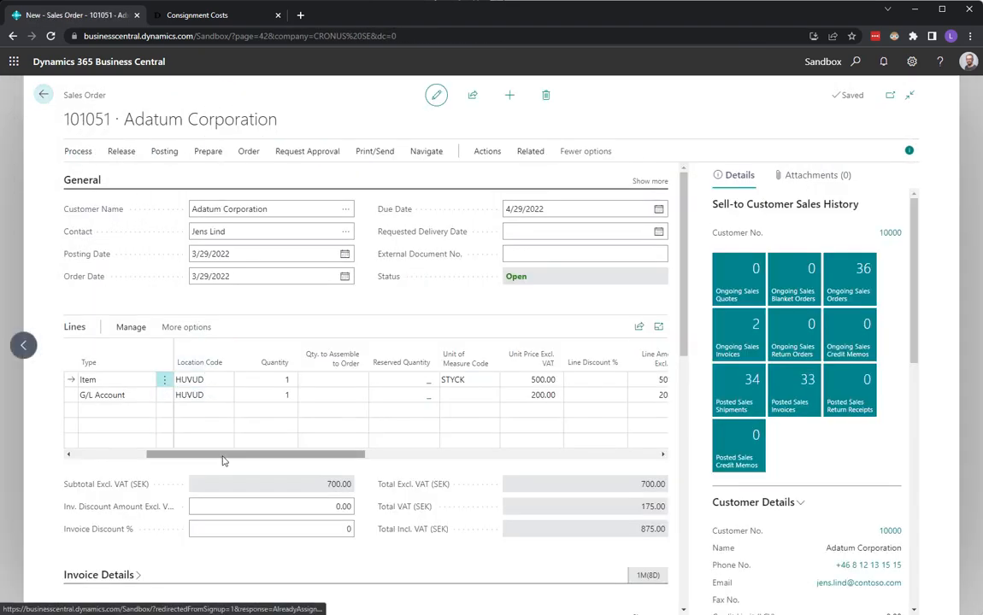
left_click_drag(223, 459, 149, 460)
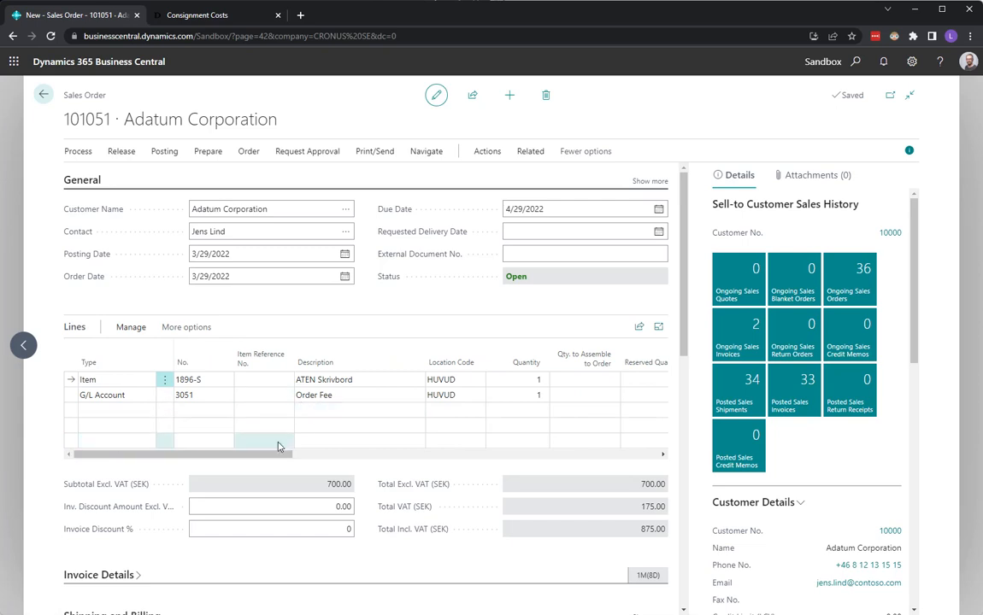